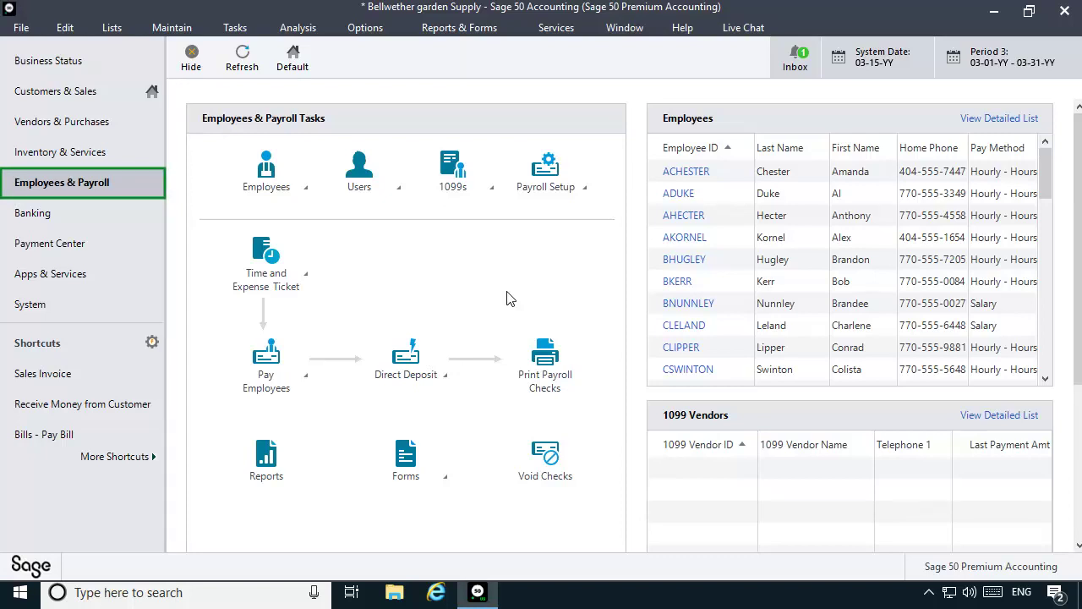
- Open the first employee's record, the one of type ADMIN, from the employee list for editing
left_click(266, 172)
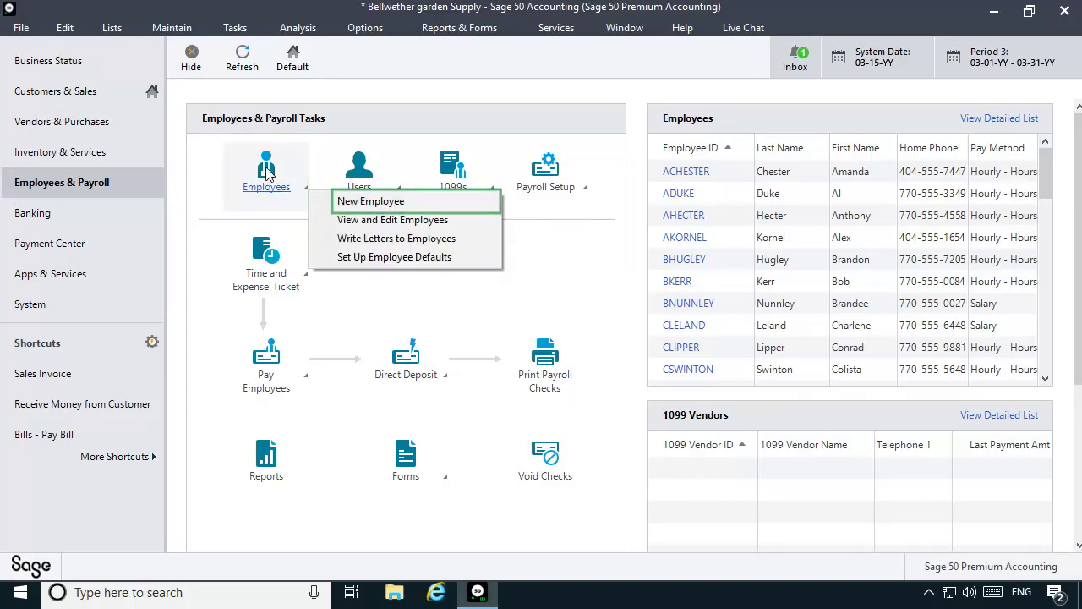
left_click(359, 201)
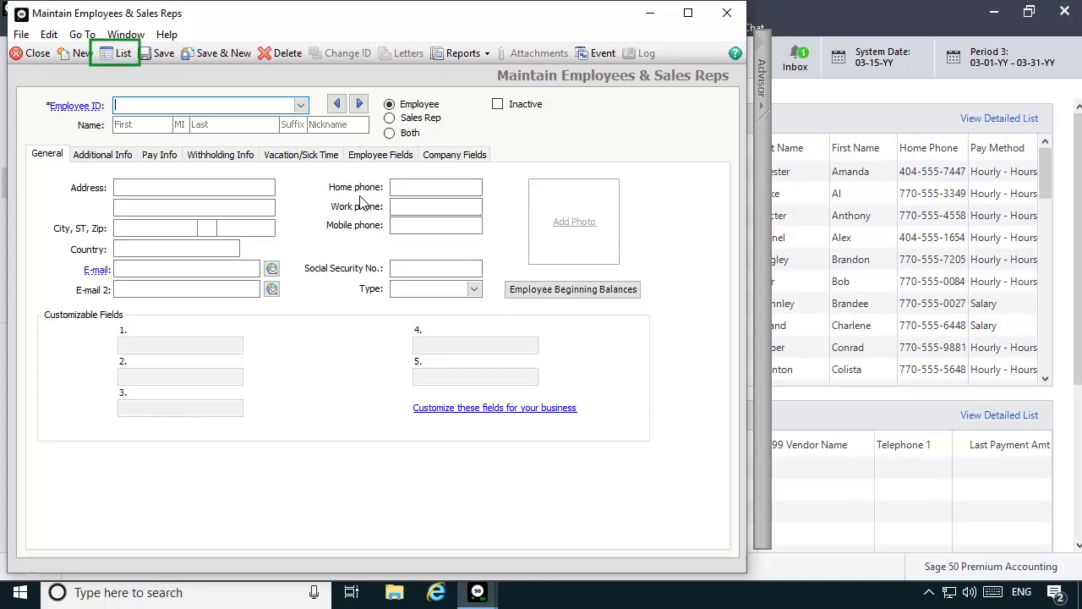
left_click(118, 53)
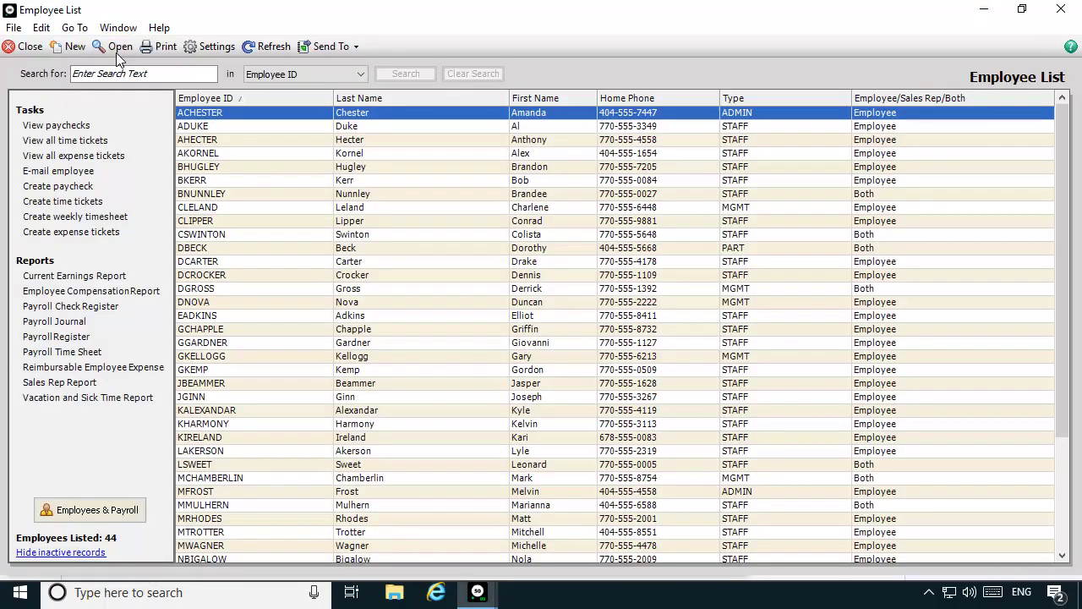
double_click(262, 117)
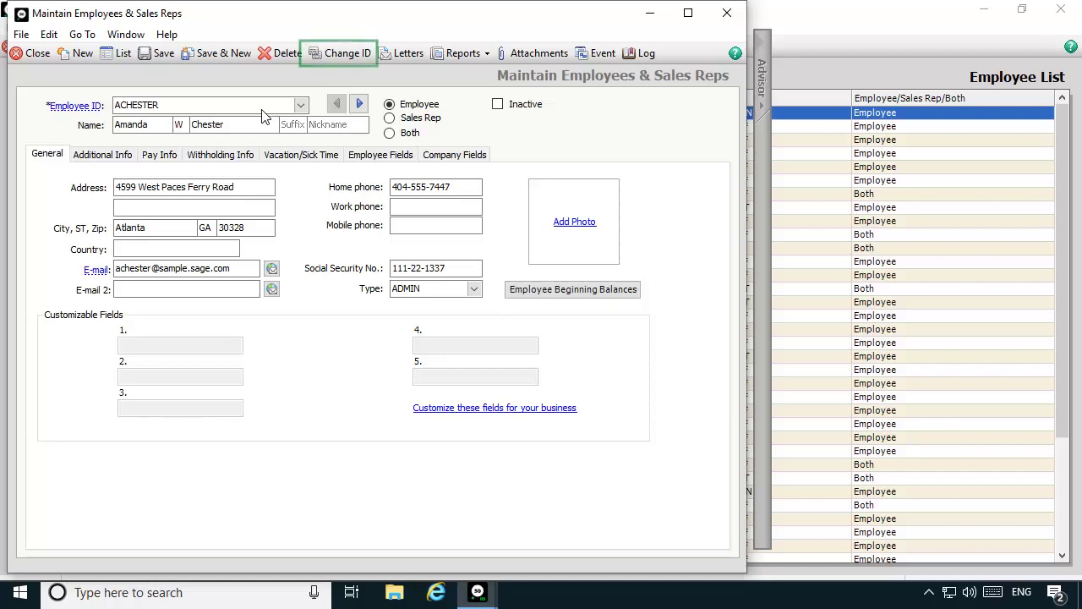
- Change the employee's ID by appending the home state suffix -GA to the existing ID
left_click(336, 53)
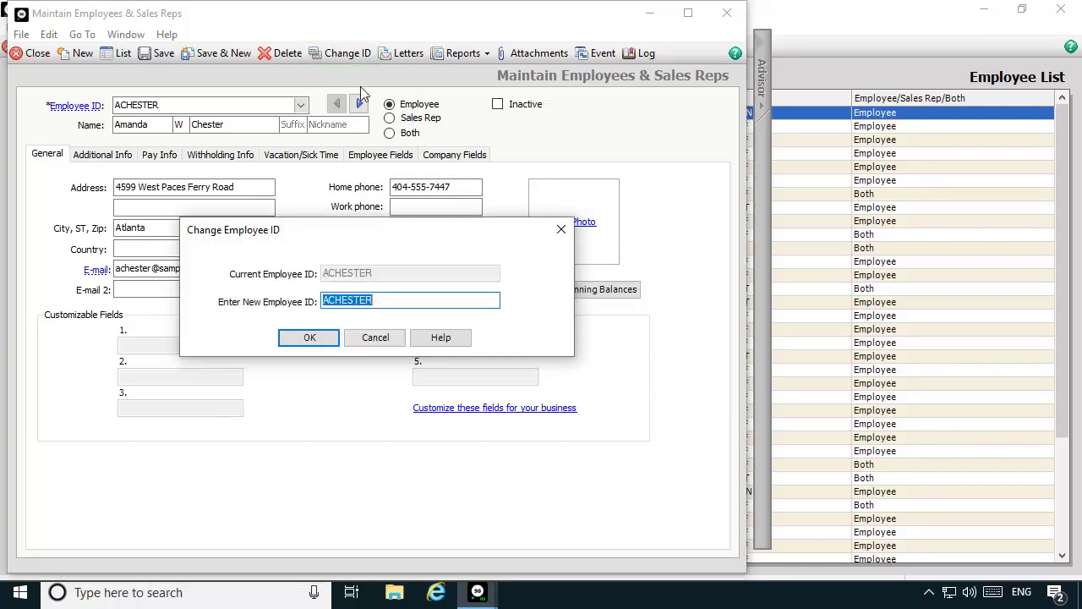
left_click(379, 306)
type("-GA")
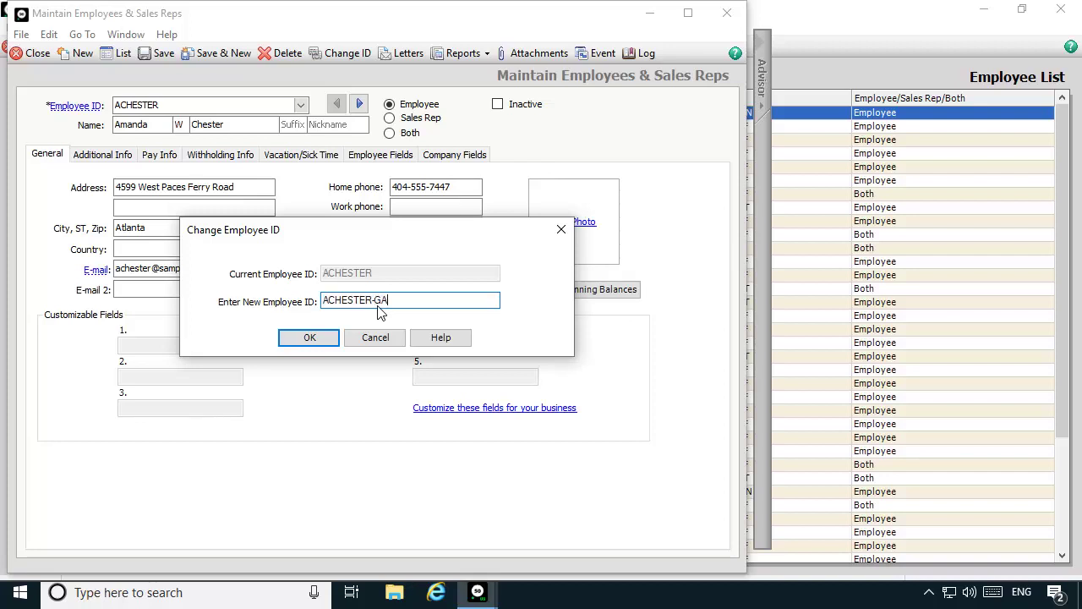
left_click(310, 339)
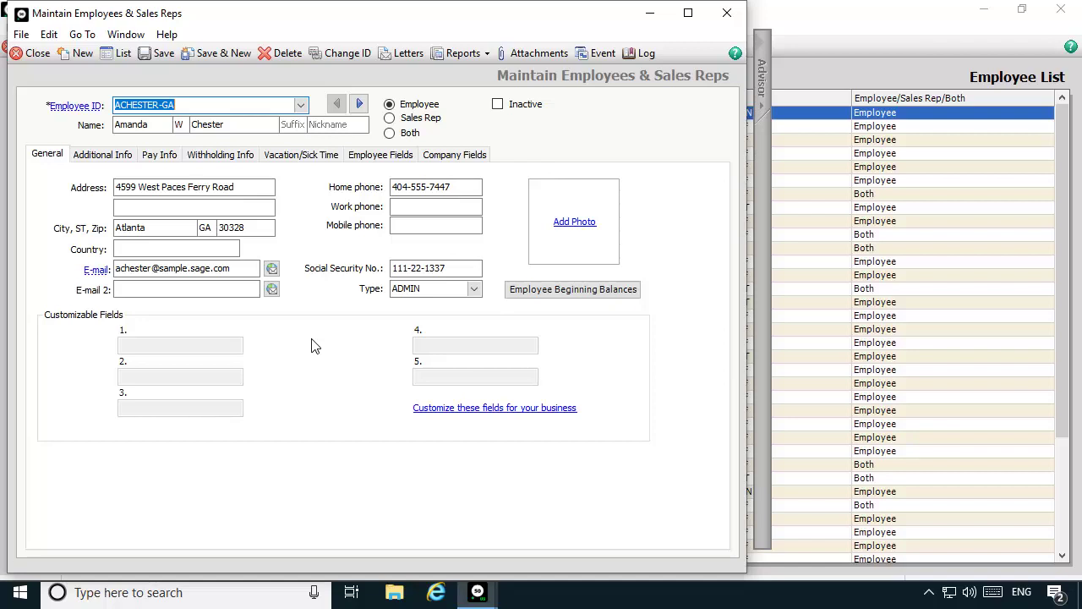
- Save a copy of the employee record under the same ID with the suffix -SC, and return to the employee list
type("ACHESTER-SC")
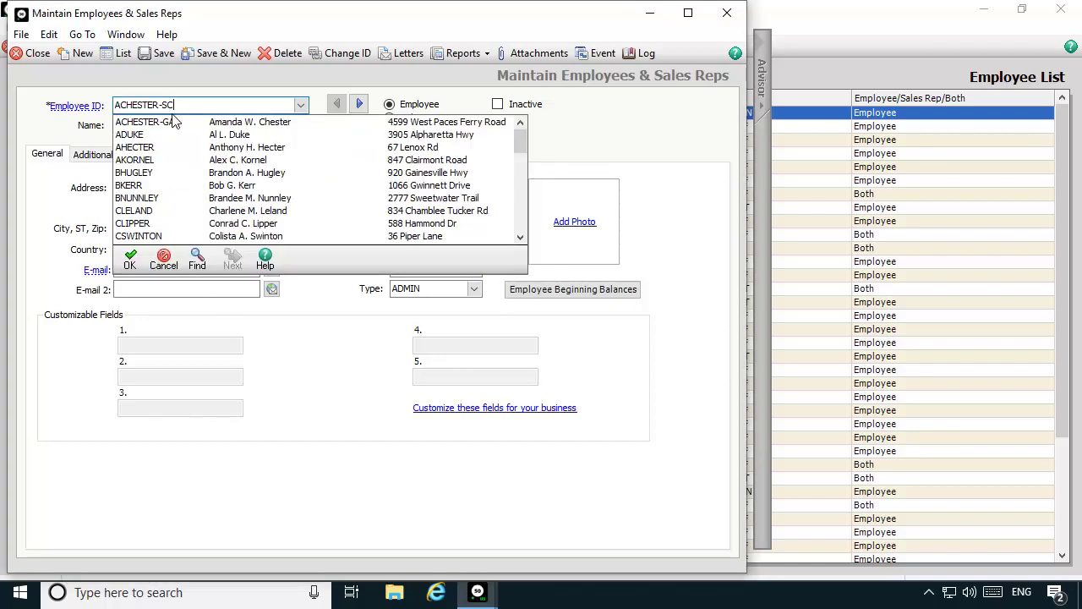
key("Return")
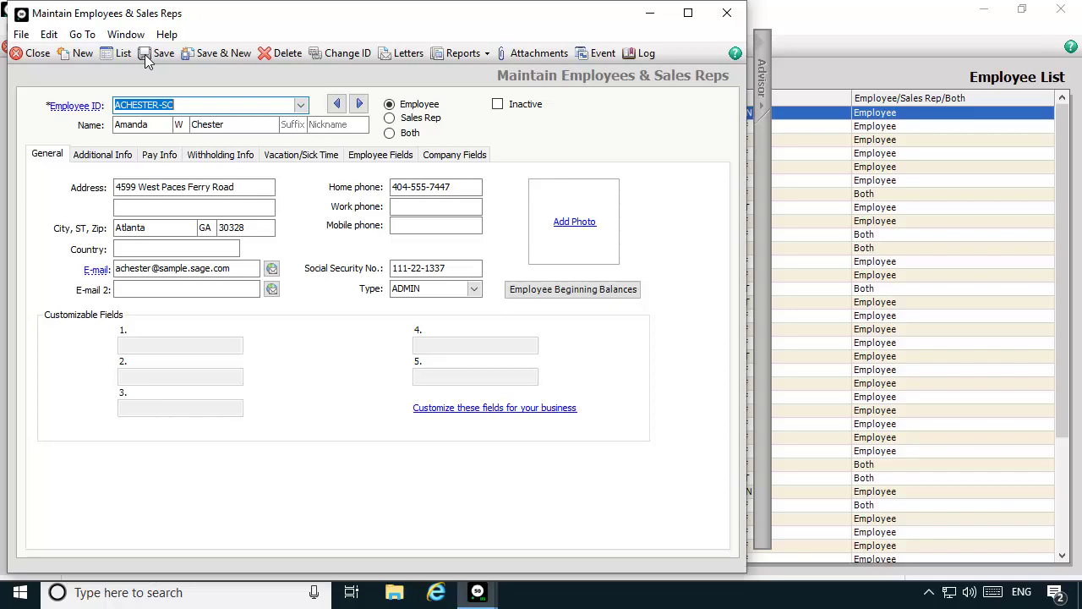
left_click(104, 52)
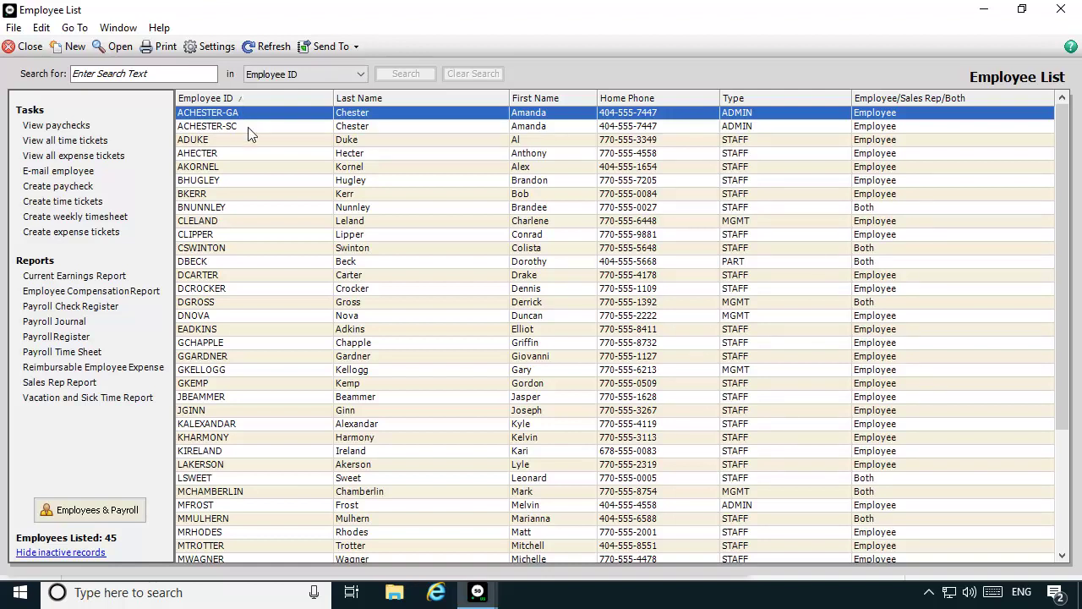
- Open the employee record with the -SC suffix and set its State withholding locality to SC
left_click(189, 126)
left_click(104, 47)
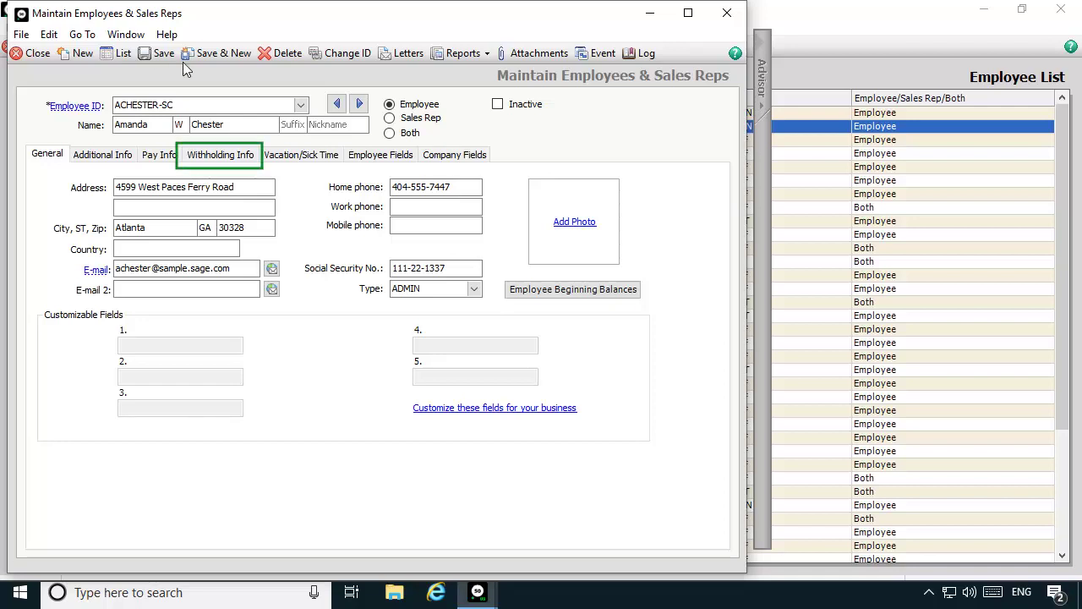
left_click(235, 159)
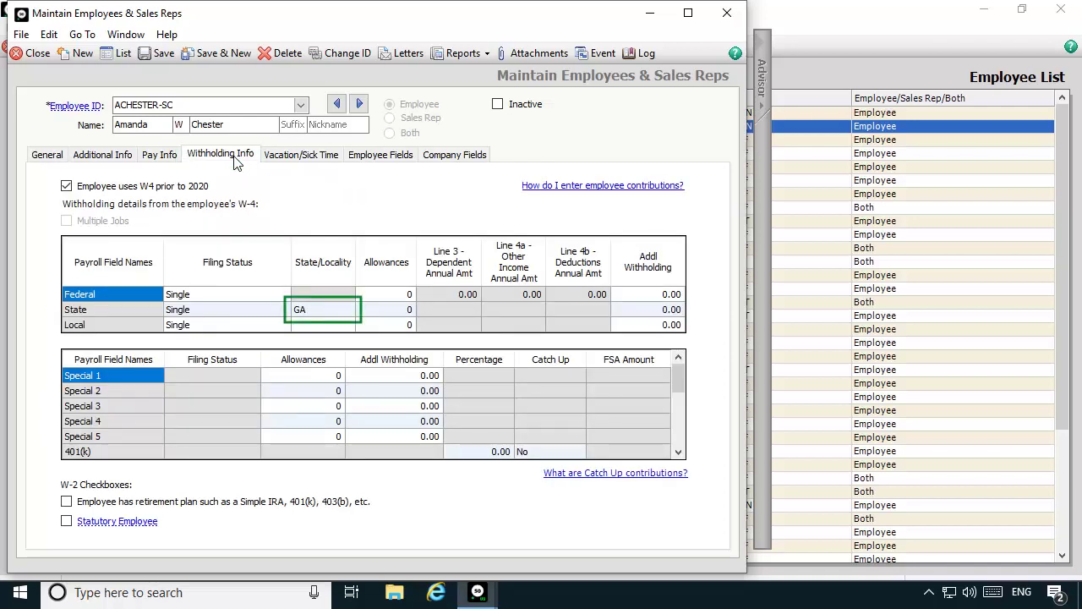
left_click(349, 311)
scroll(349, 377, "down", 10)
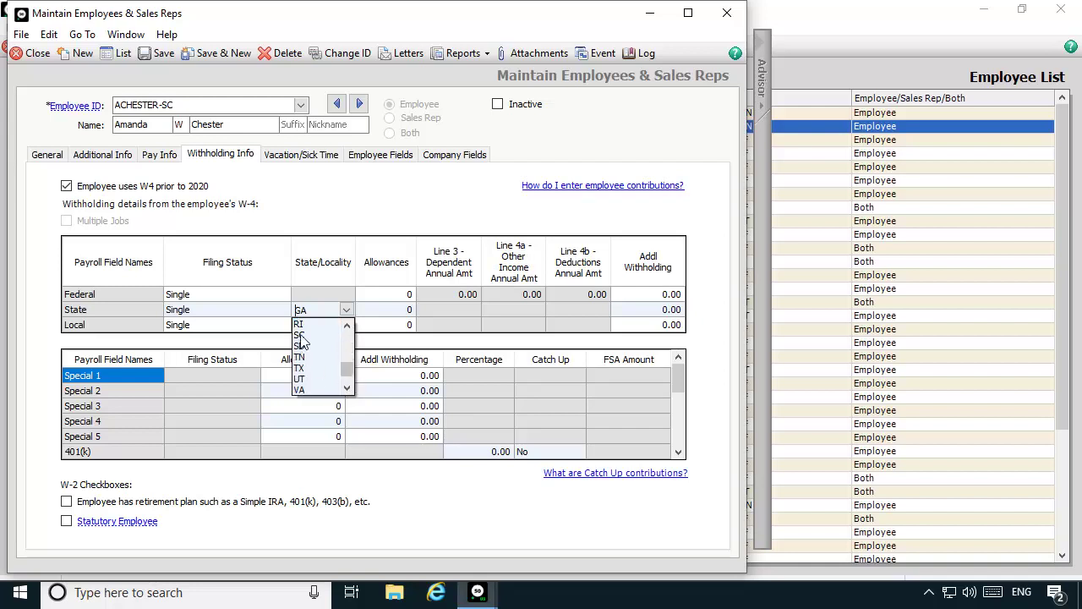
left_click(300, 335)
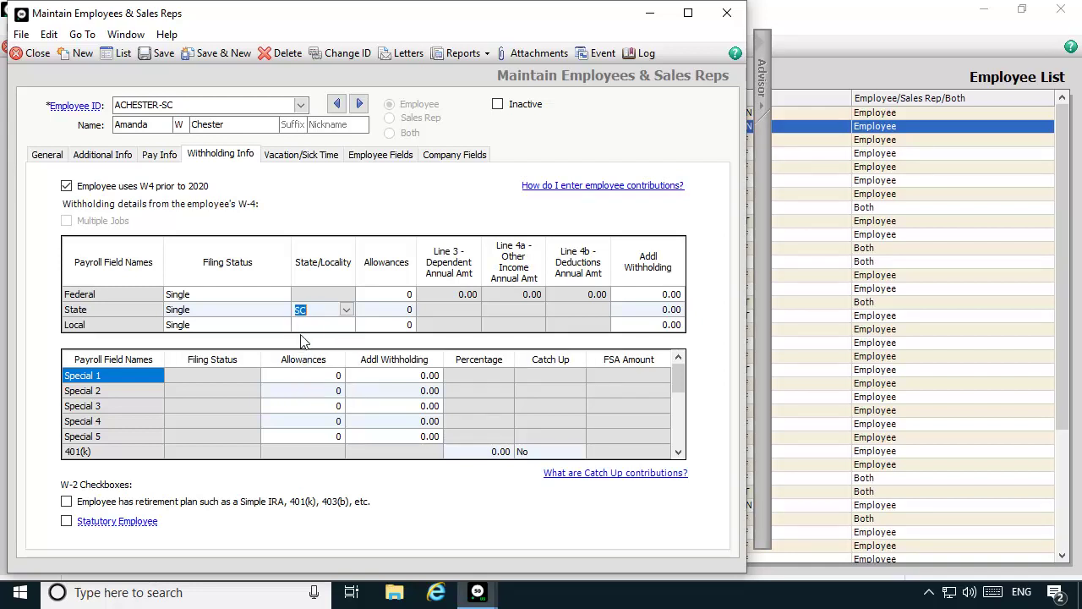
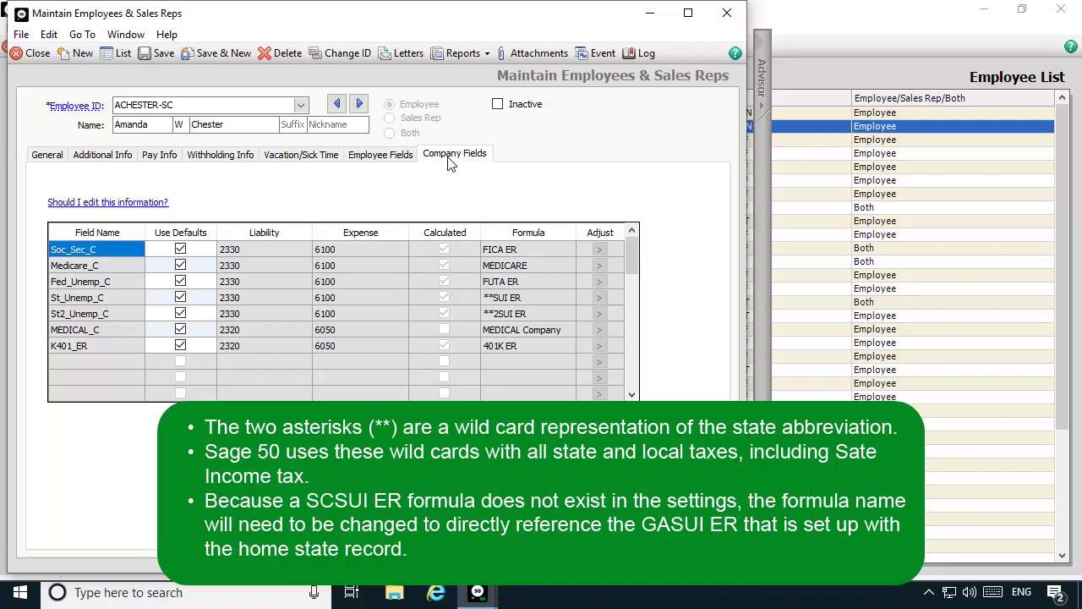
- Review the employee fields, then turn off defaults for the company field St_Unemp_C and set its formula to GASUI ER
left_click(380, 154)
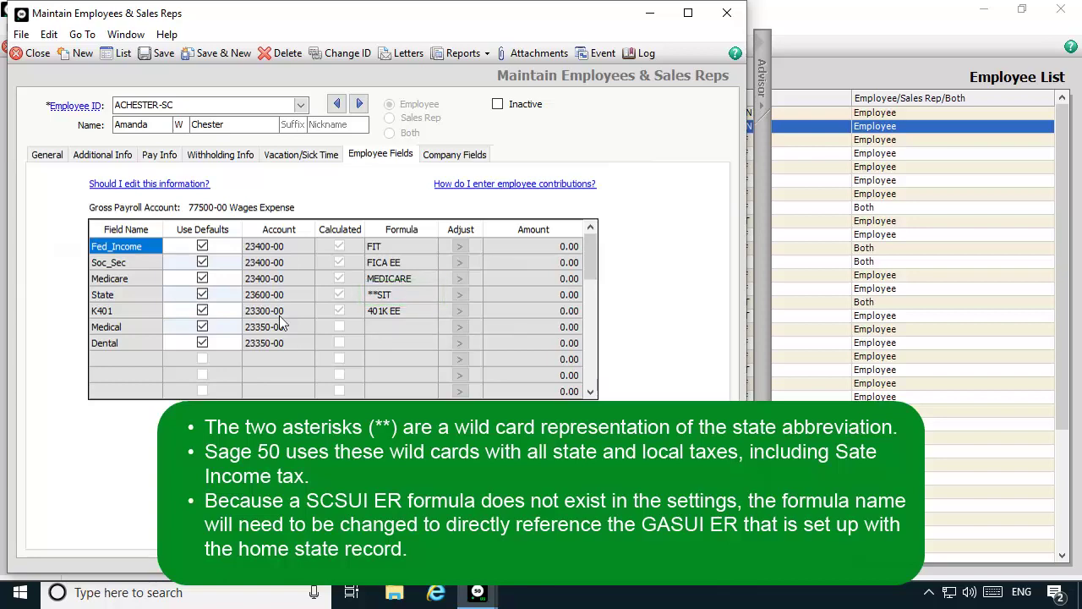
left_click(450, 161)
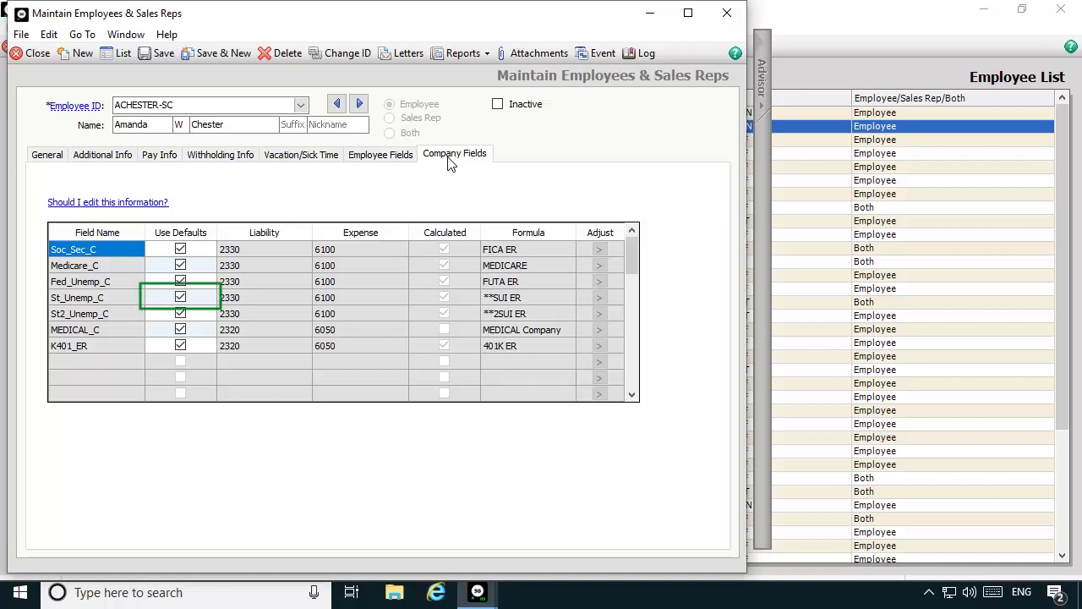
left_click(180, 297)
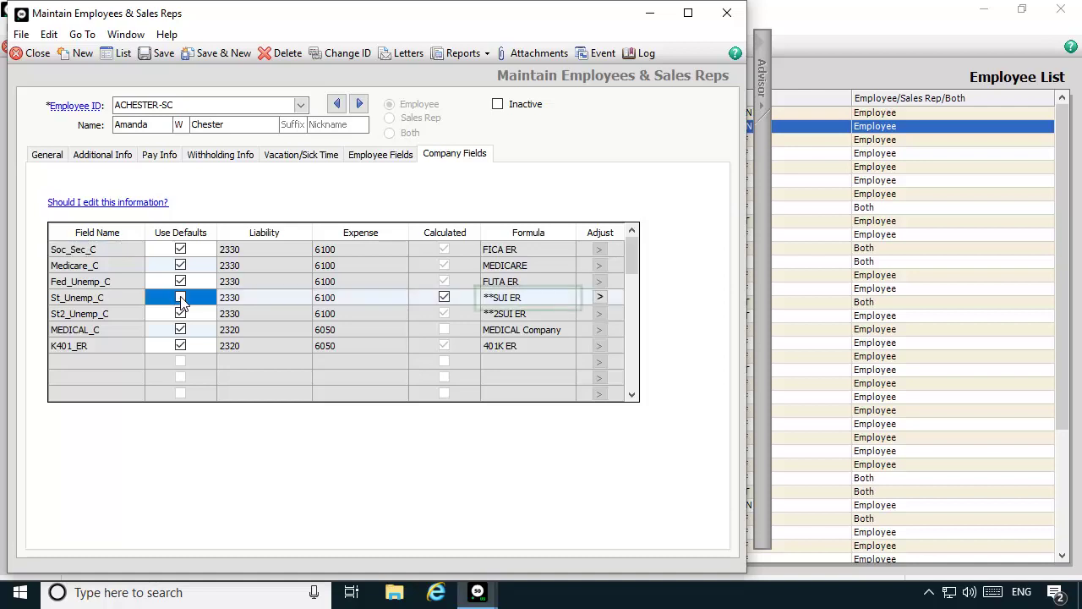
left_click(564, 299)
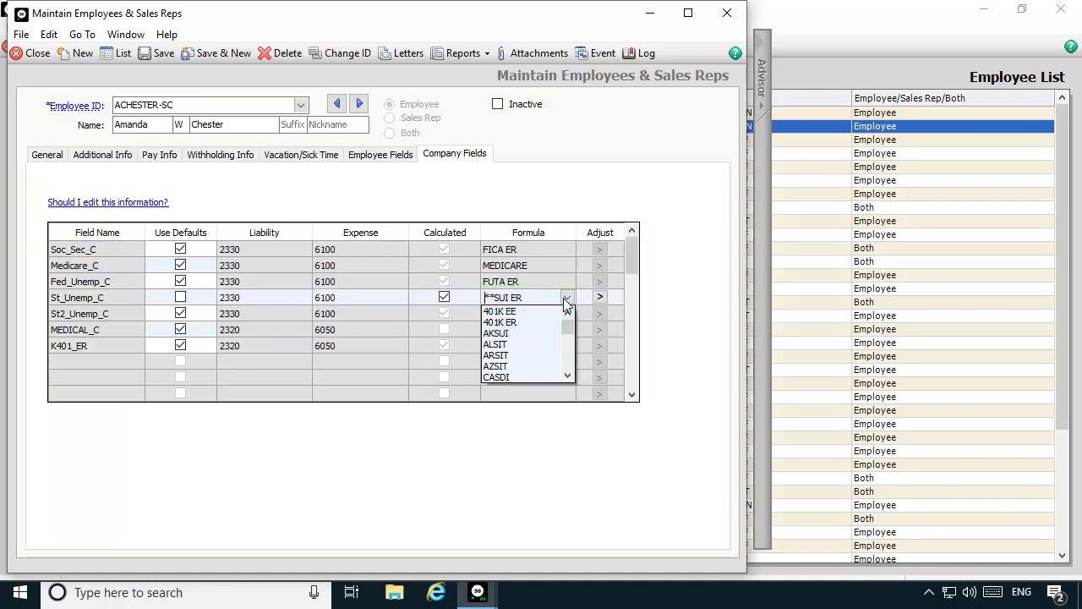
scroll(566, 364, "down", 5)
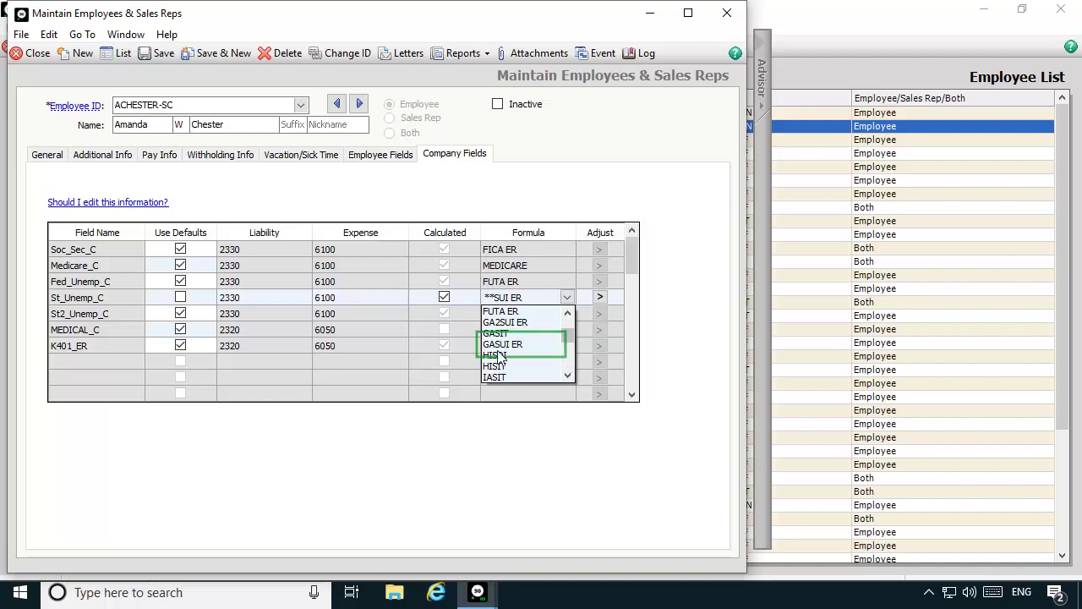
left_click(491, 344)
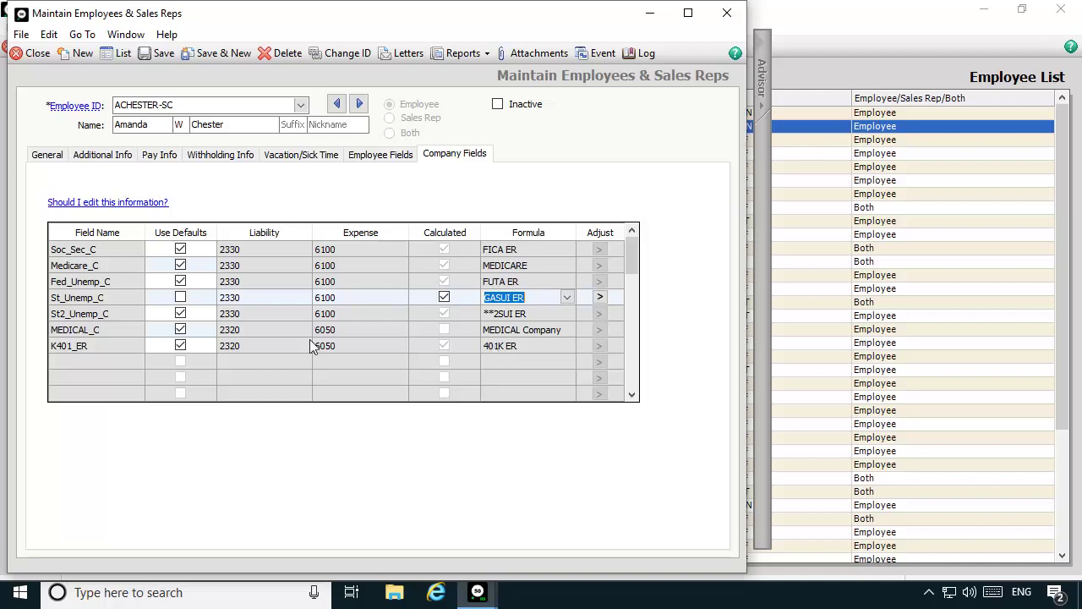
- Turn off defaults for St2_Unemp_C, set its formula to GA2SUI ER, then save the record and close it with the employee list
left_click(180, 314)
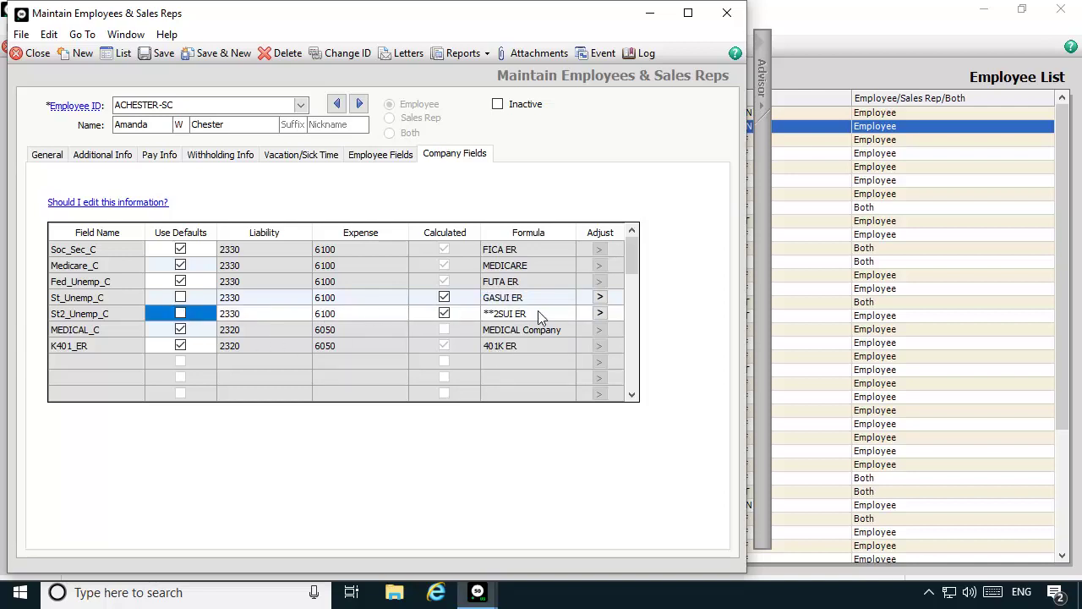
left_click(571, 313)
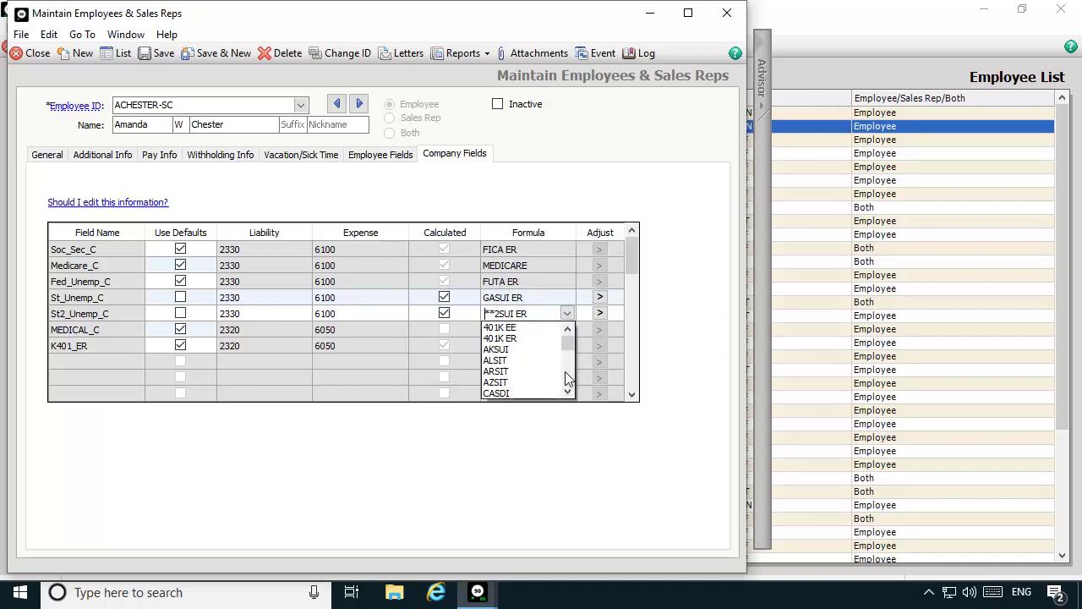
scroll(566, 379, "down", 5)
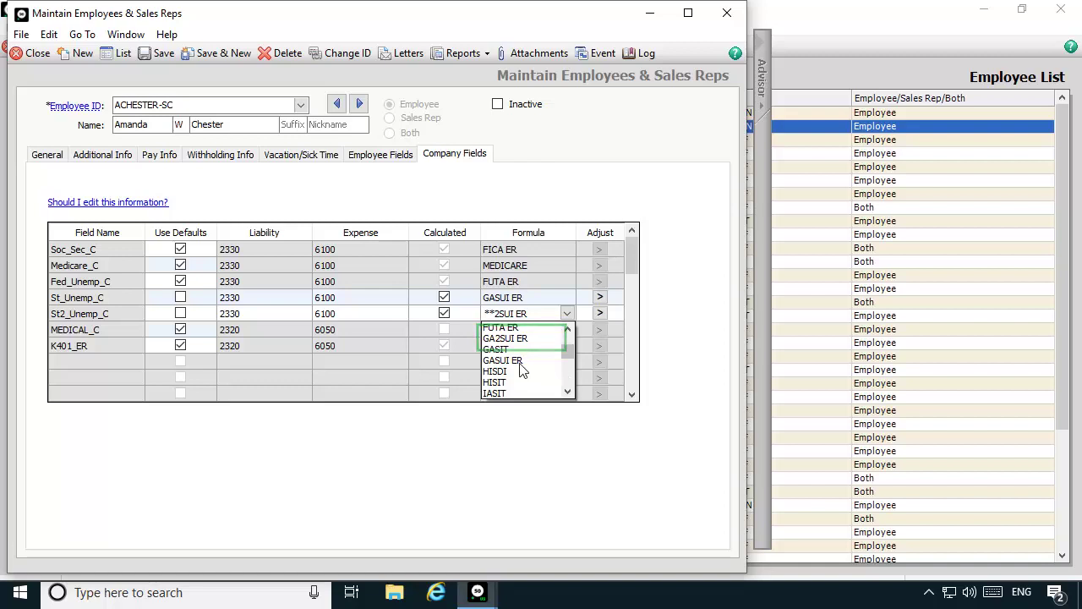
left_click(505, 339)
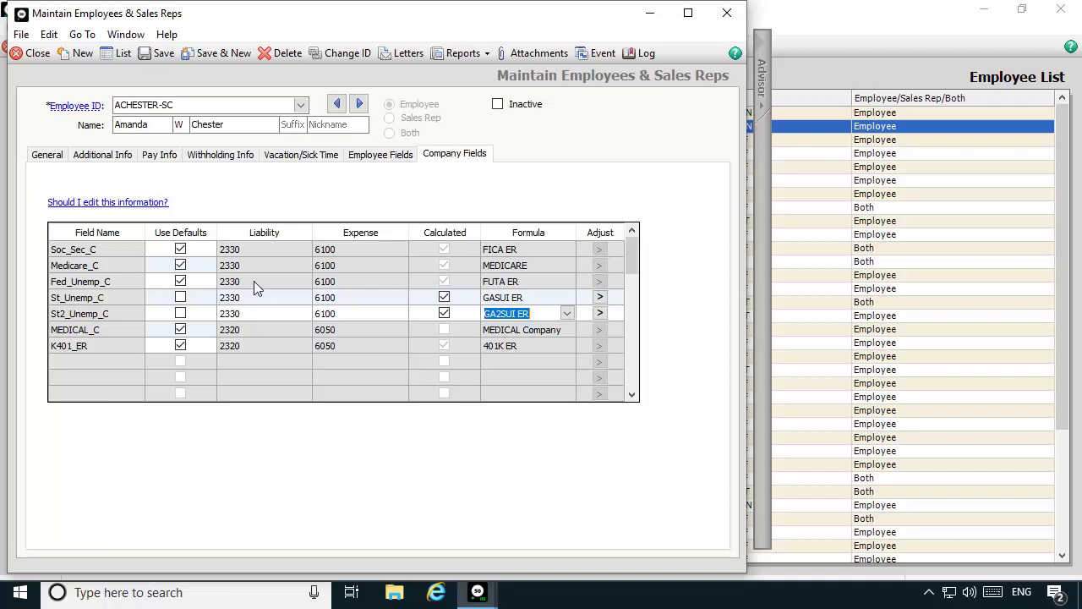
left_click(144, 54)
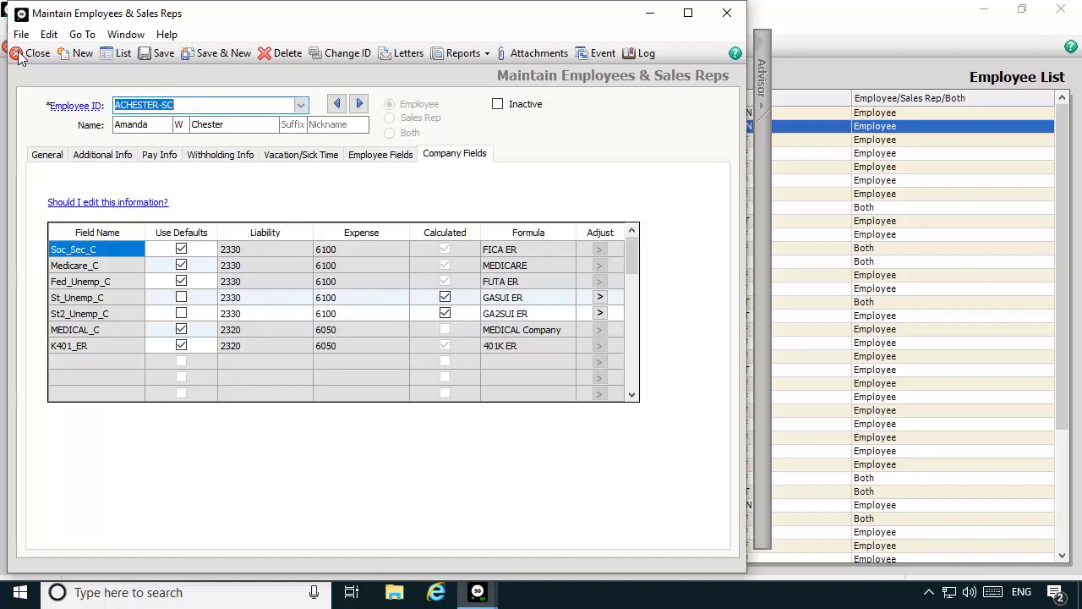
left_click(20, 55)
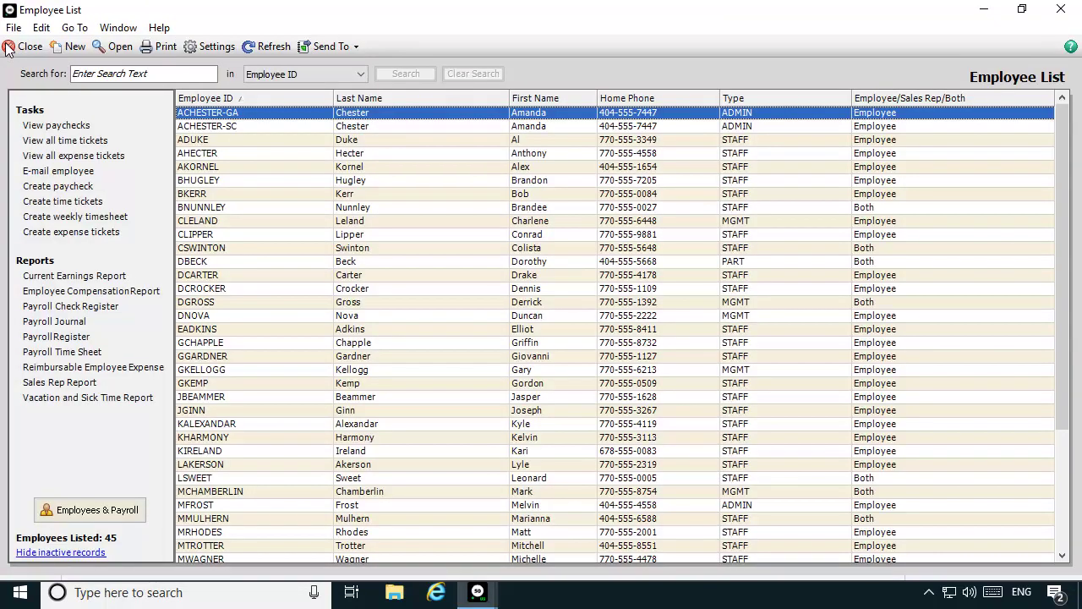
left_click(22, 47)
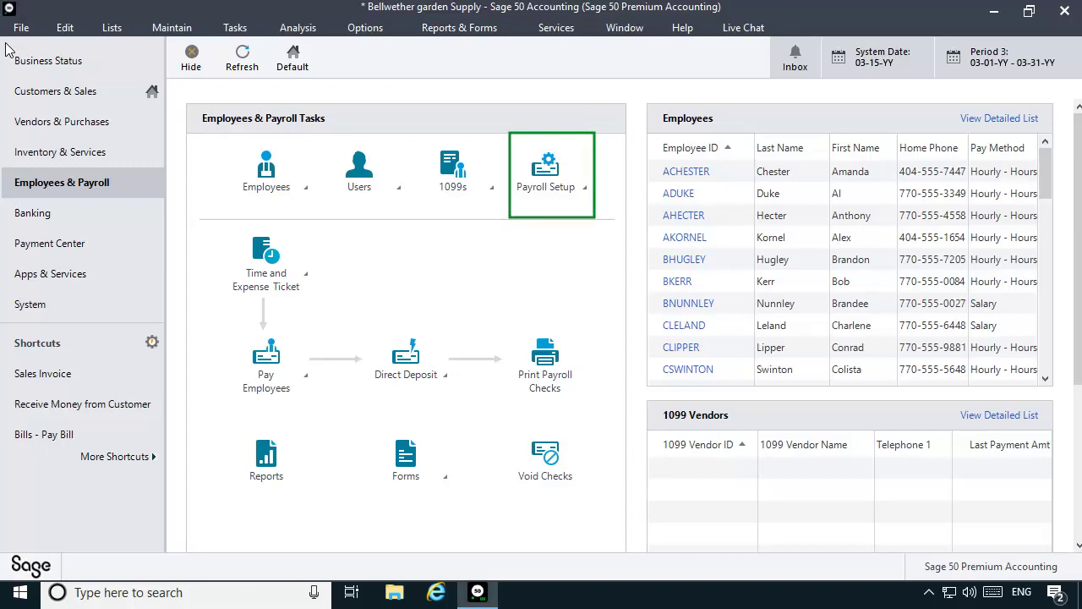
- Open the user-maintained payroll formula GASUI, set its state to All States, and save it
left_click(545, 172)
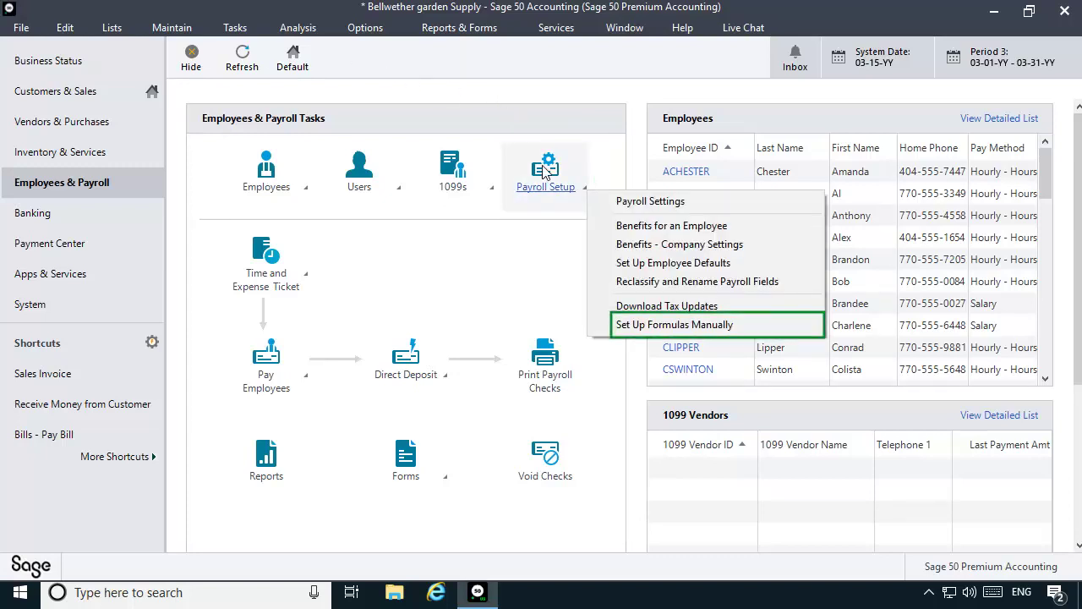
left_click(691, 328)
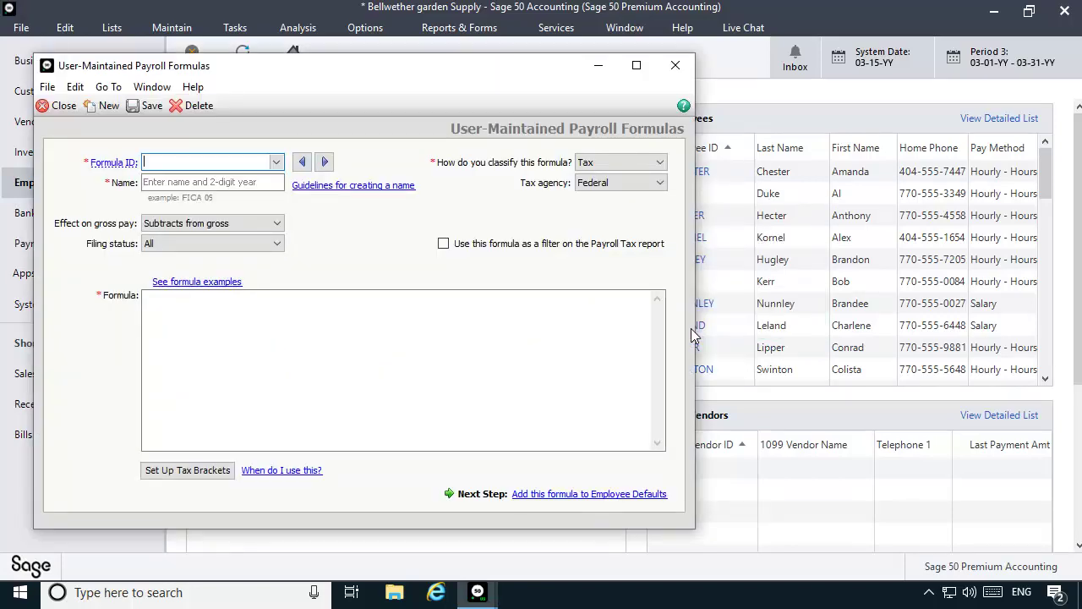
left_click(276, 162)
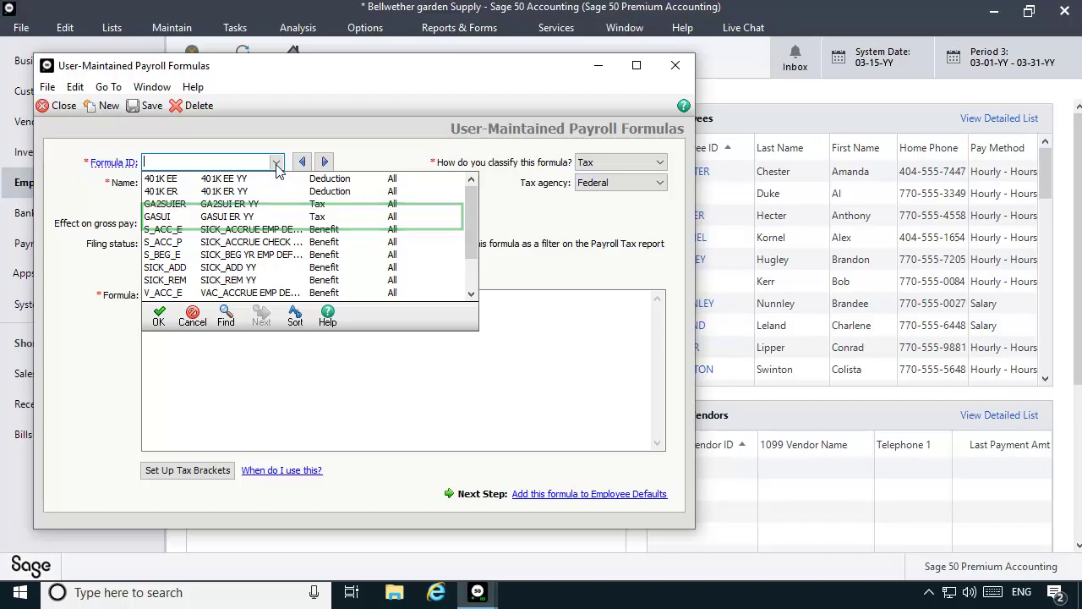
double_click(211, 217)
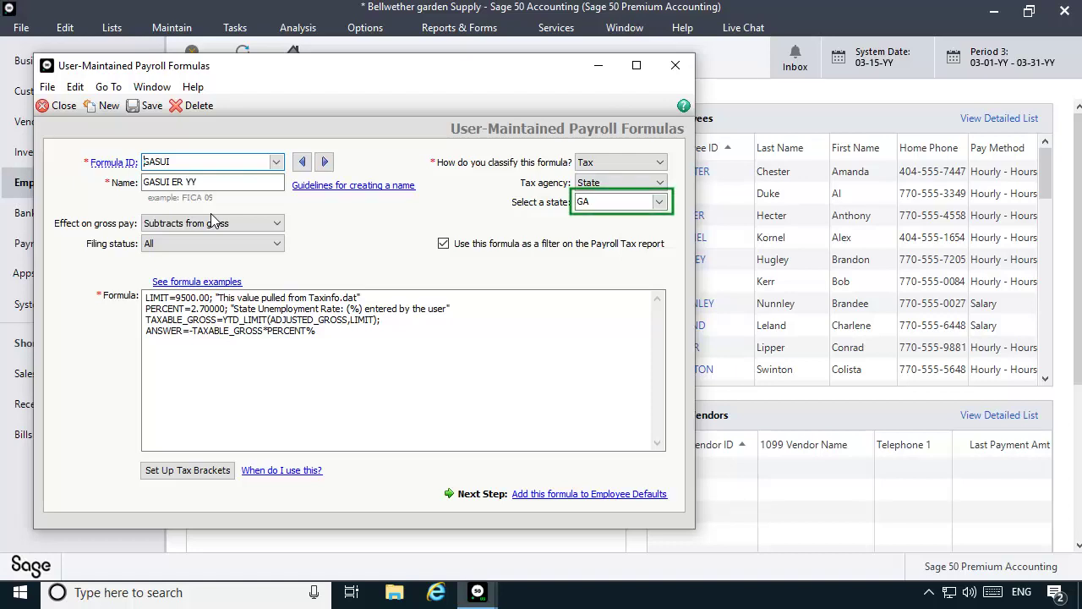
left_click(659, 202)
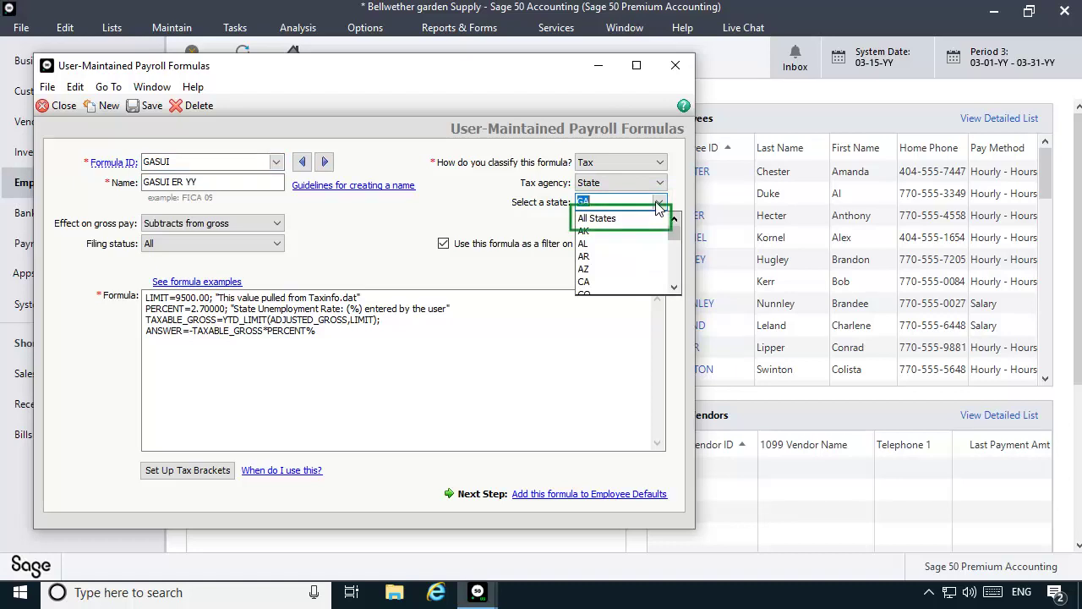
left_click(596, 218)
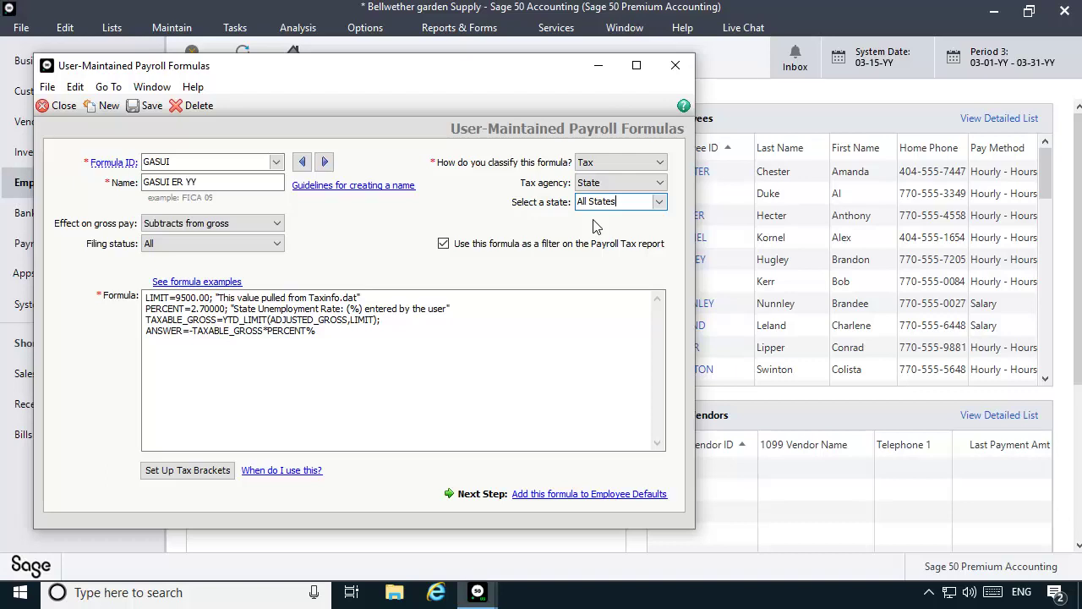
left_click(132, 105)
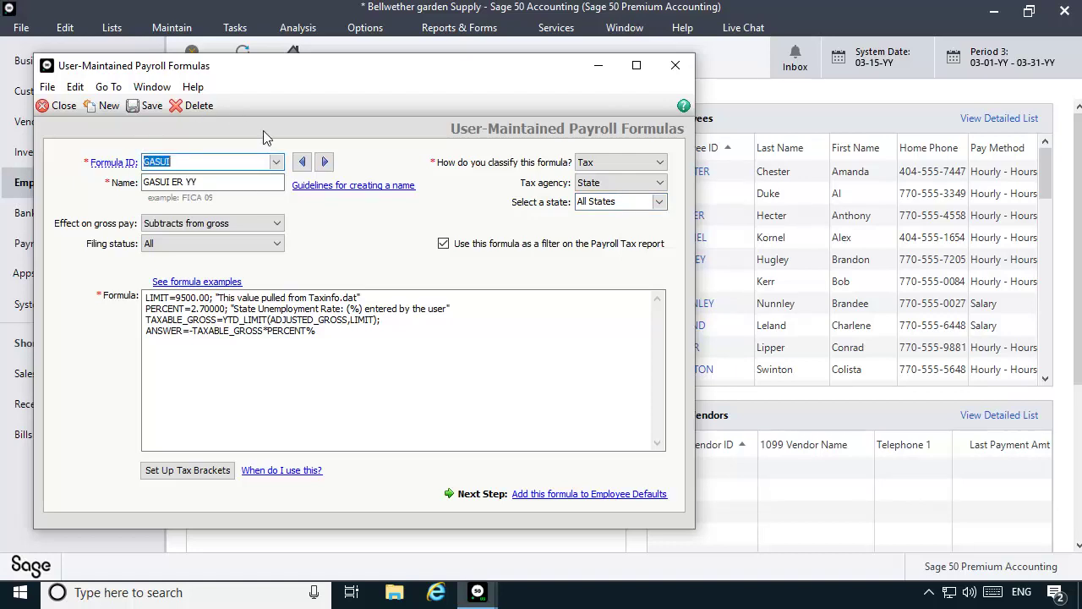
- Set the state of the payroll formula GA2SUIER to All States, save it, and close the user-maintained formulas
left_click(276, 162)
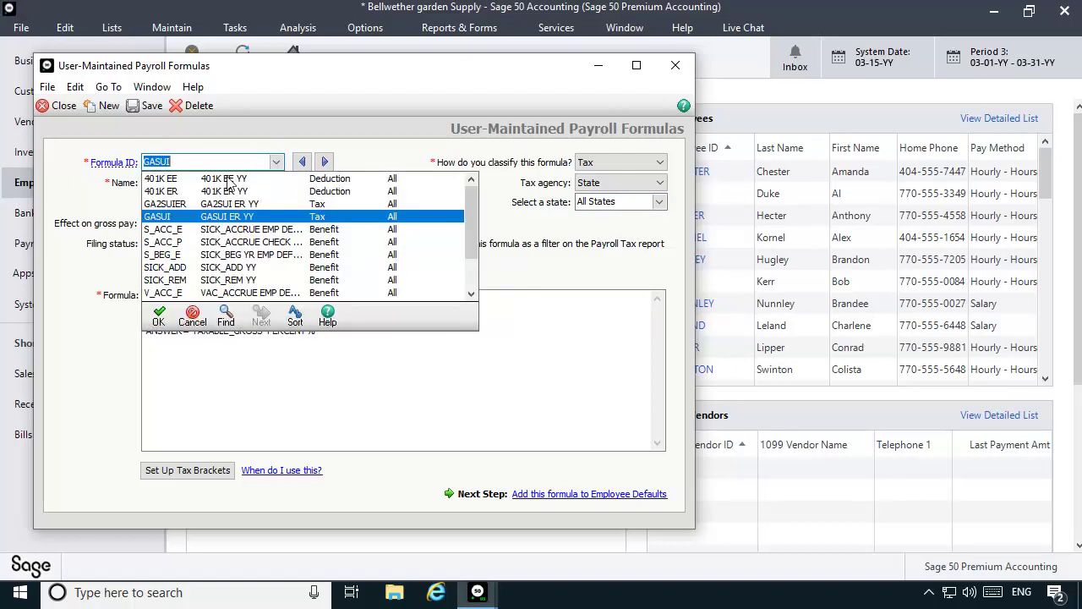
left_click(223, 205)
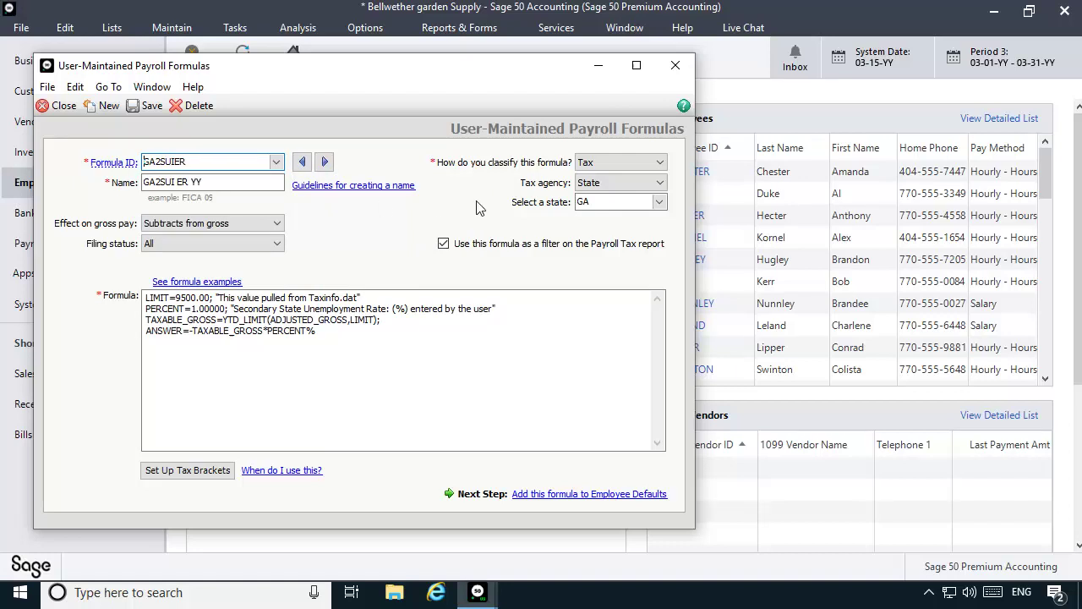
left_click(659, 203)
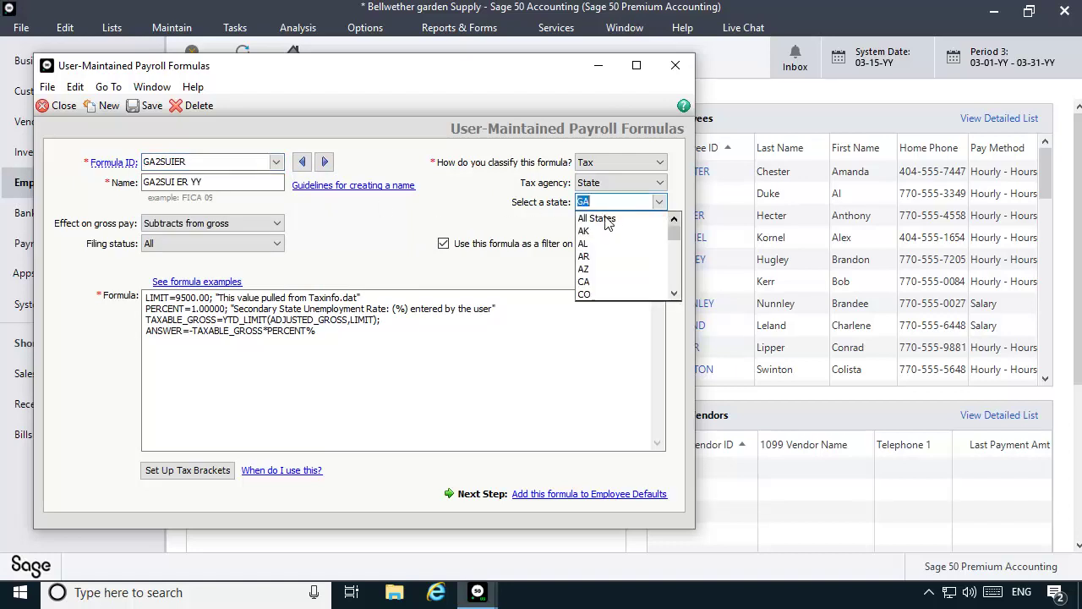
left_click(606, 219)
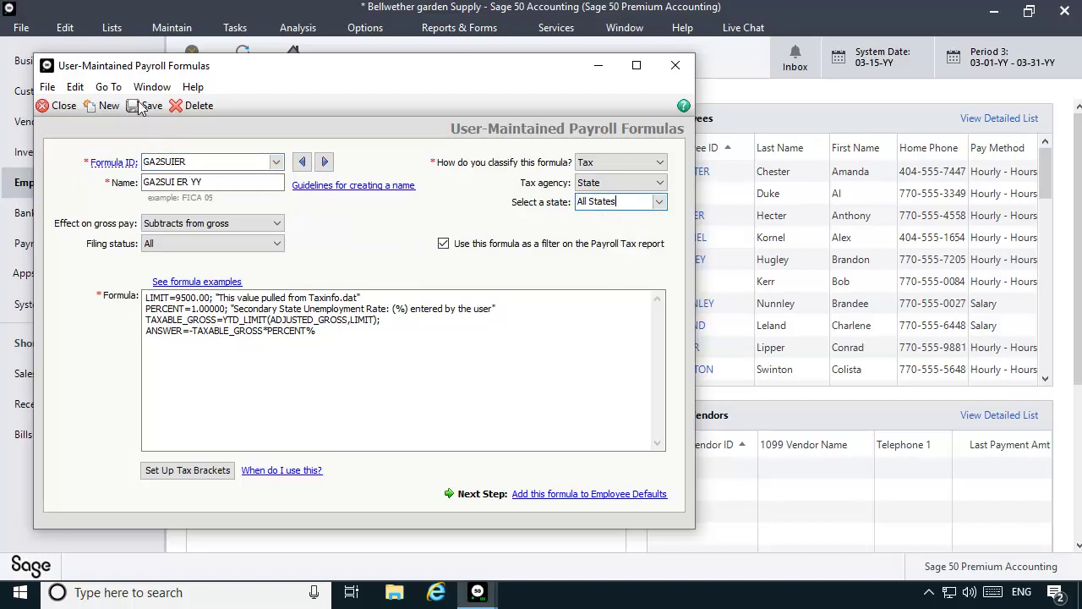
left_click(141, 106)
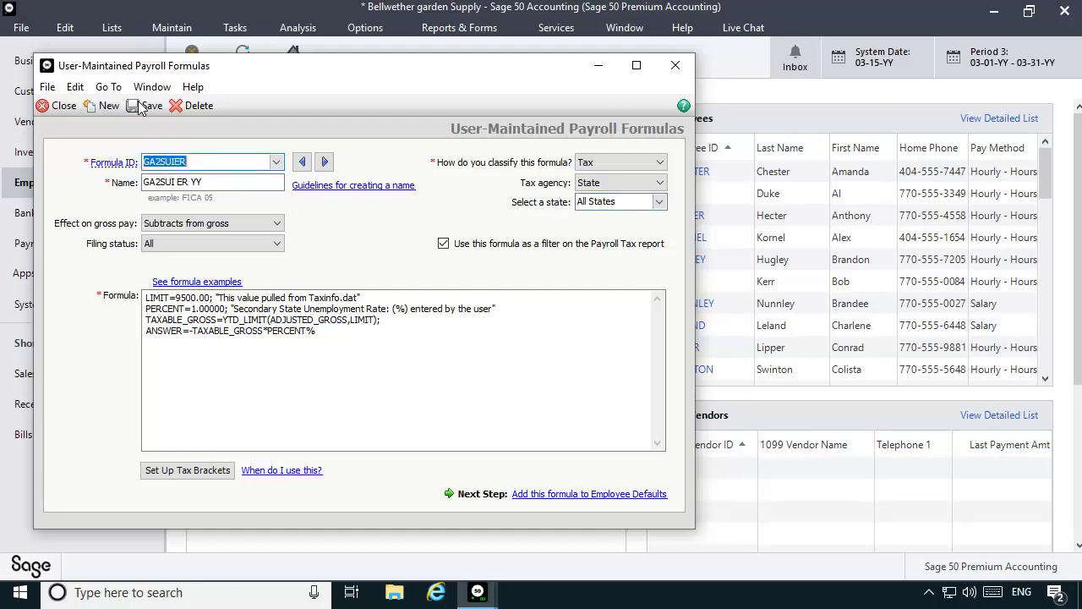
left_click(47, 108)
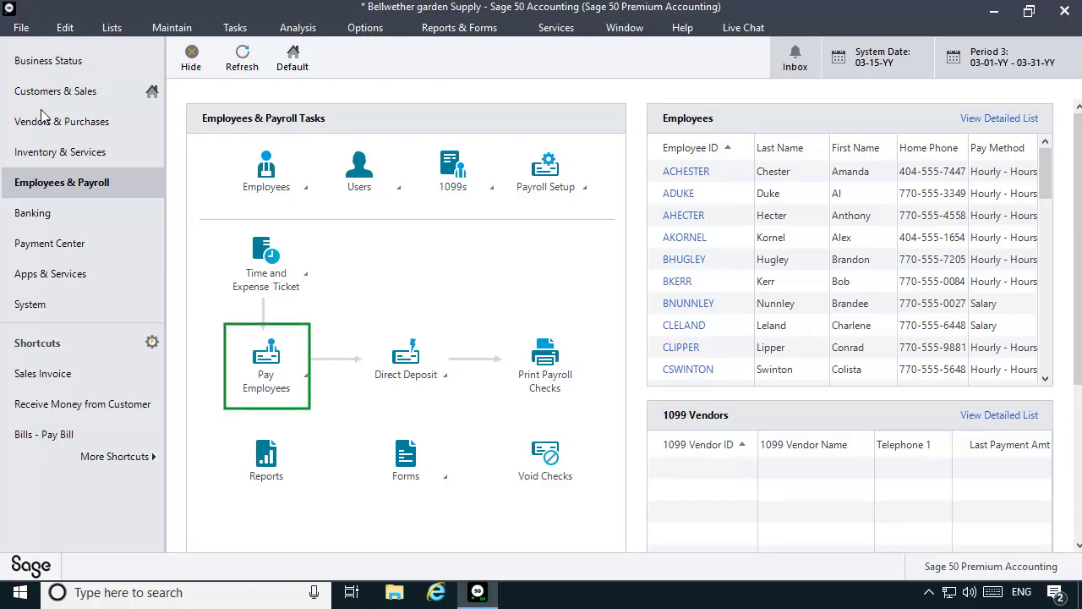
- Create a payroll entry for the employee record with the -GA suffix, set Regular hours to 24, and save it
left_click(269, 360)
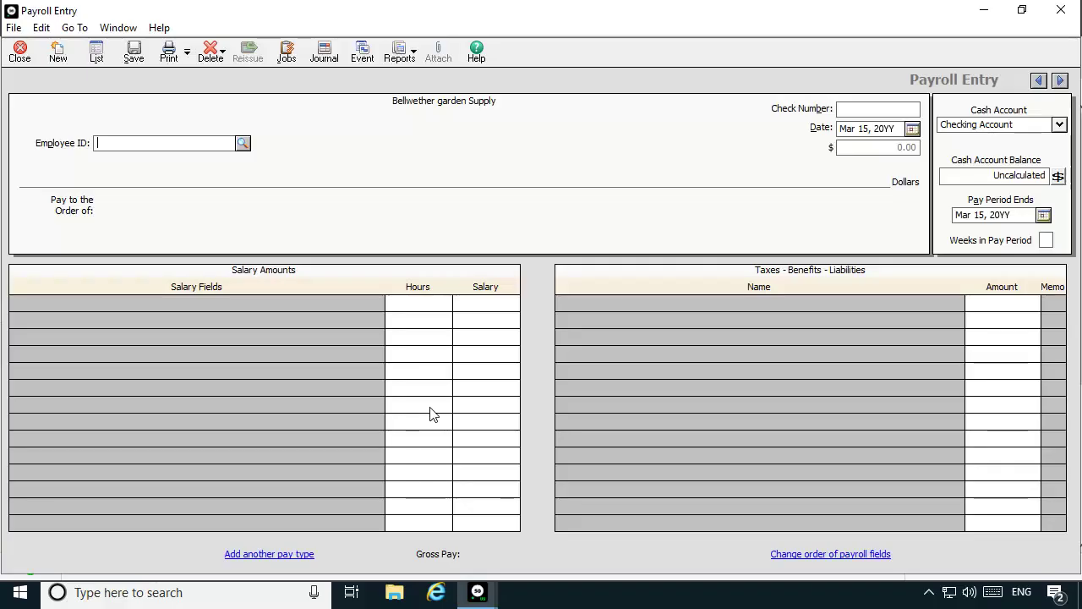
left_click(243, 144)
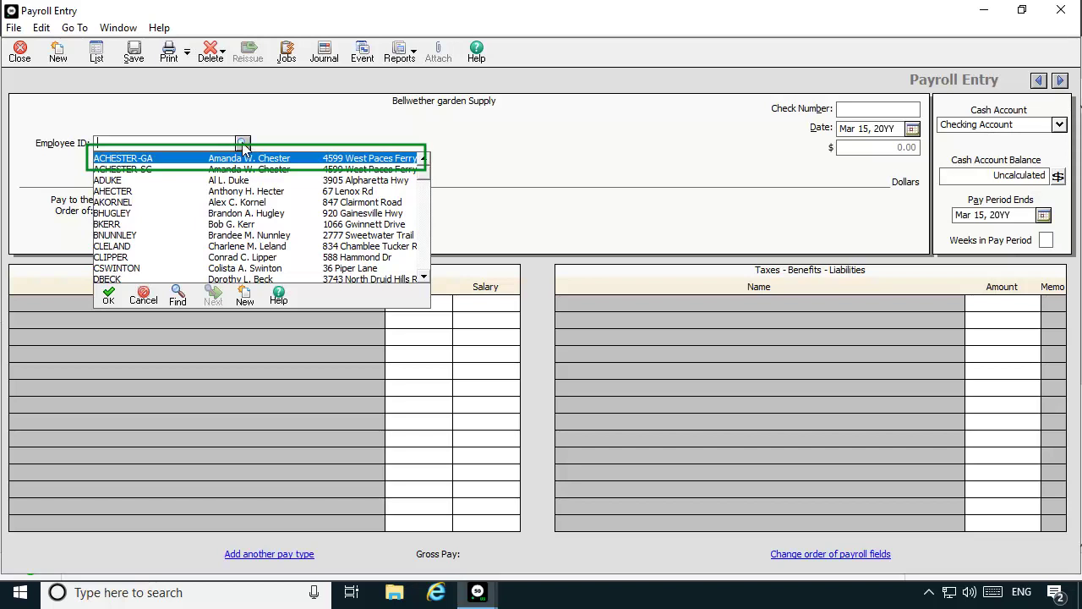
double_click(173, 158)
left_click(461, 309)
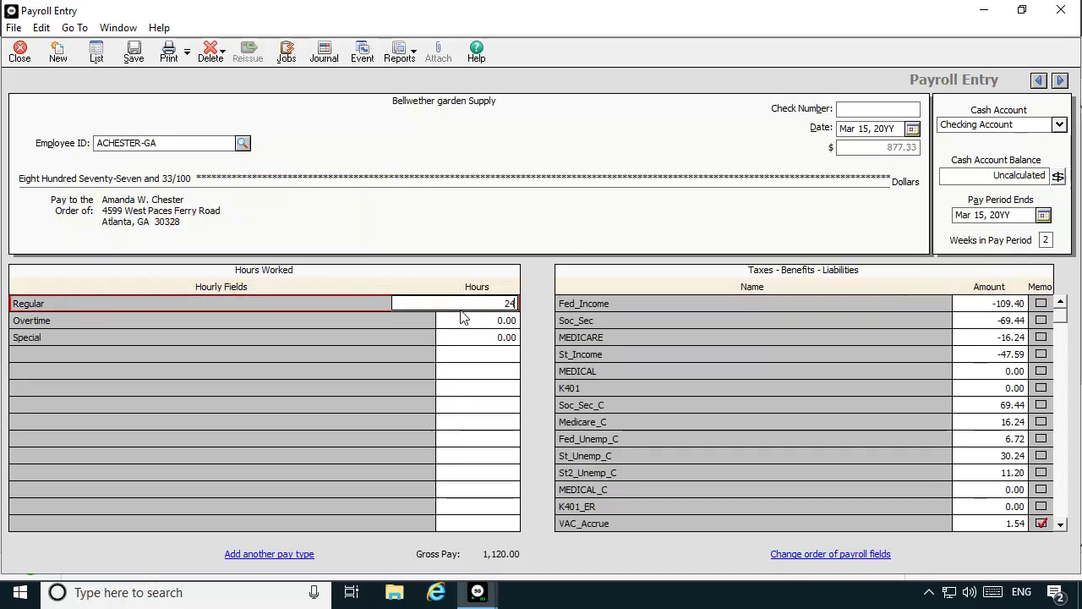
type("24")
key("Tab")
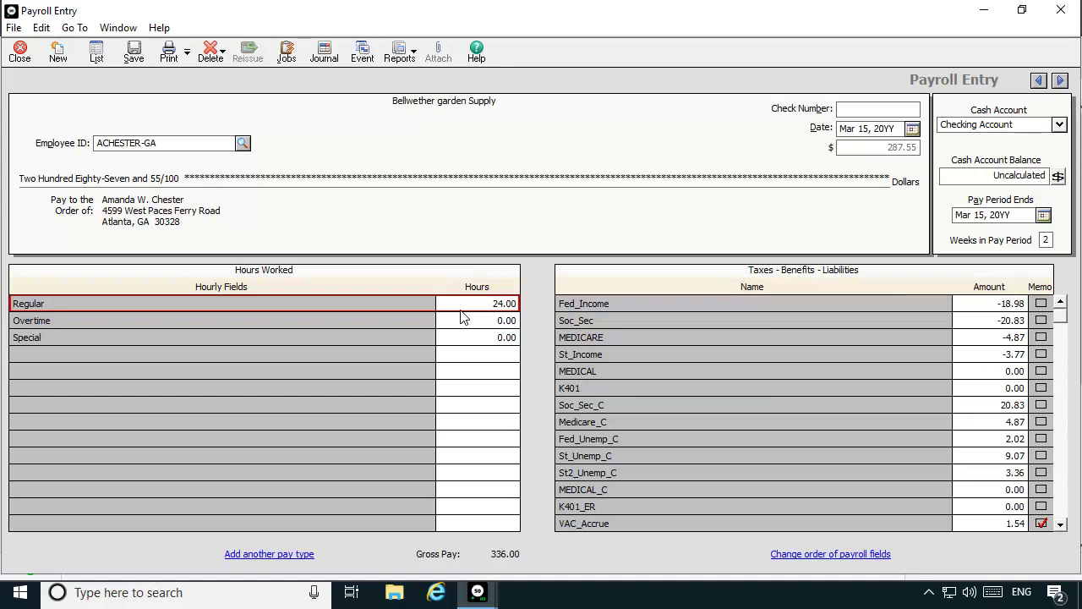
left_click(133, 52)
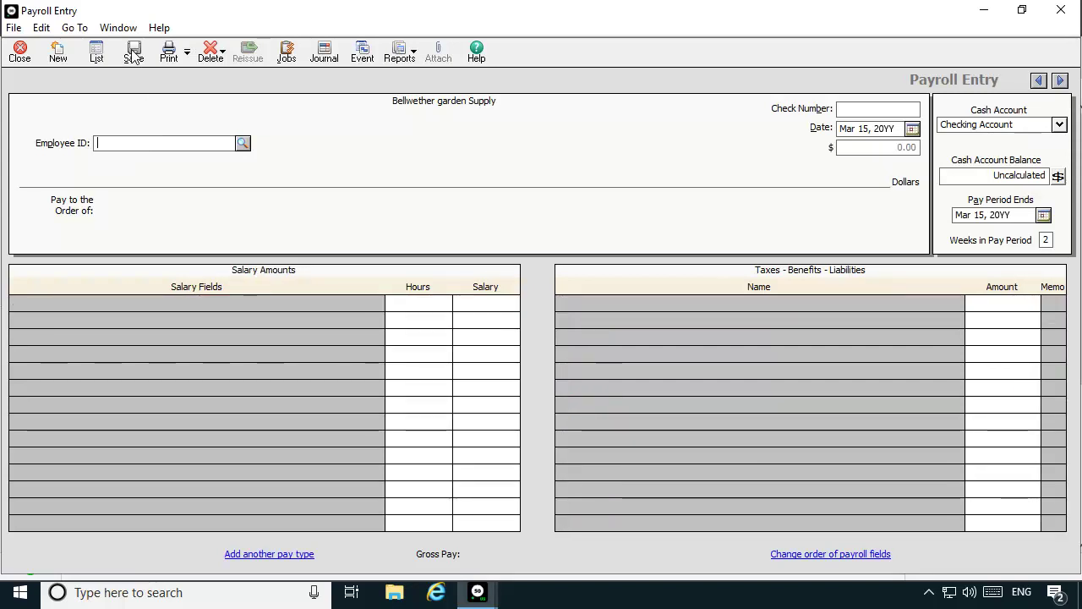
- Record a payroll entry for the employee's -SC record with 16 Regular hours, then close Payroll Entry
left_click(243, 143)
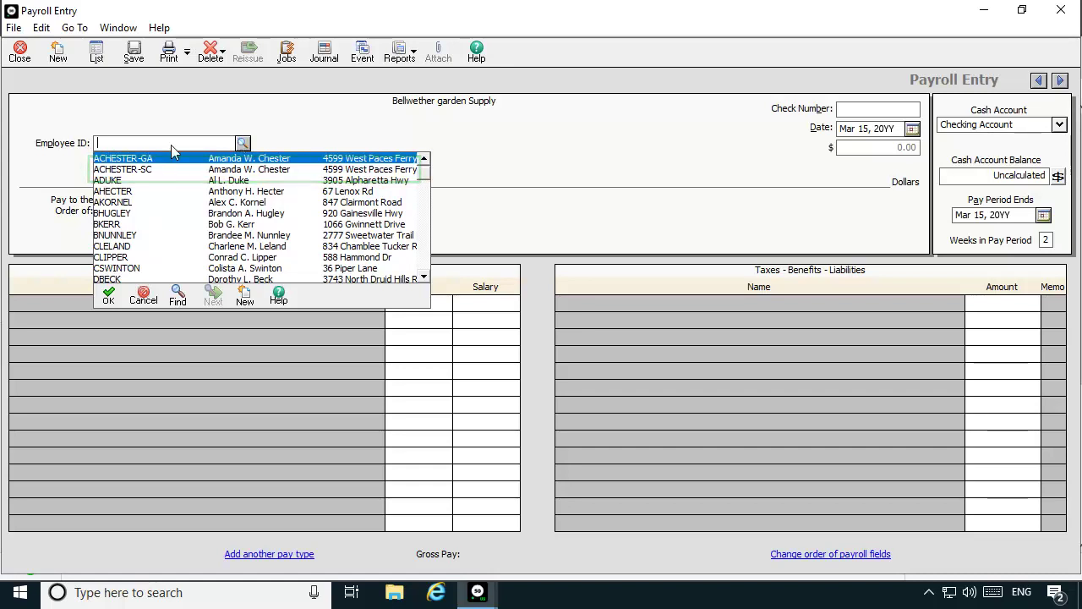
double_click(145, 170)
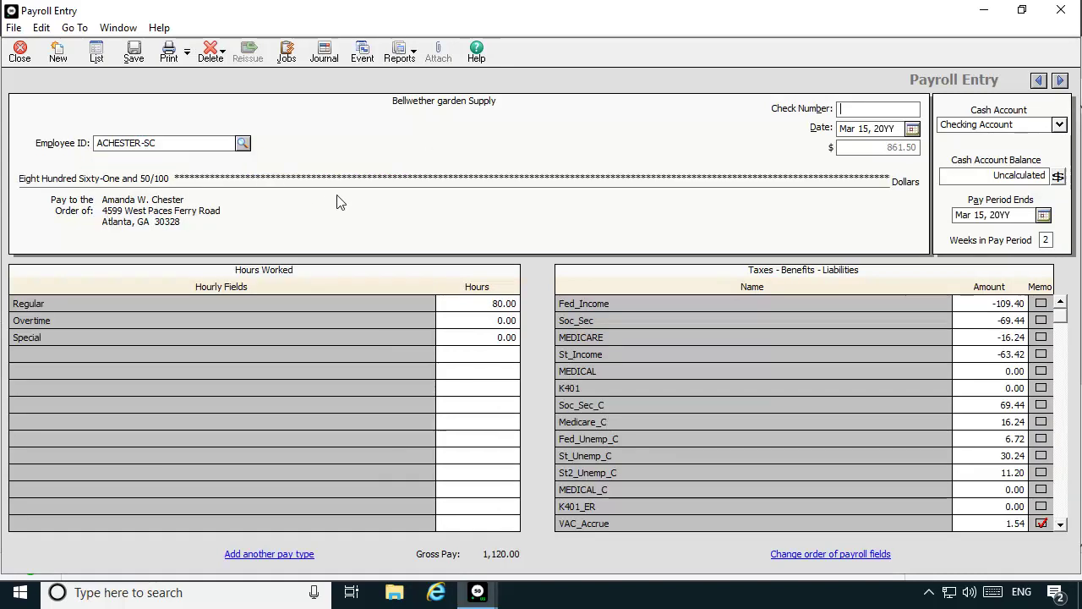
left_click(442, 310)
type("16")
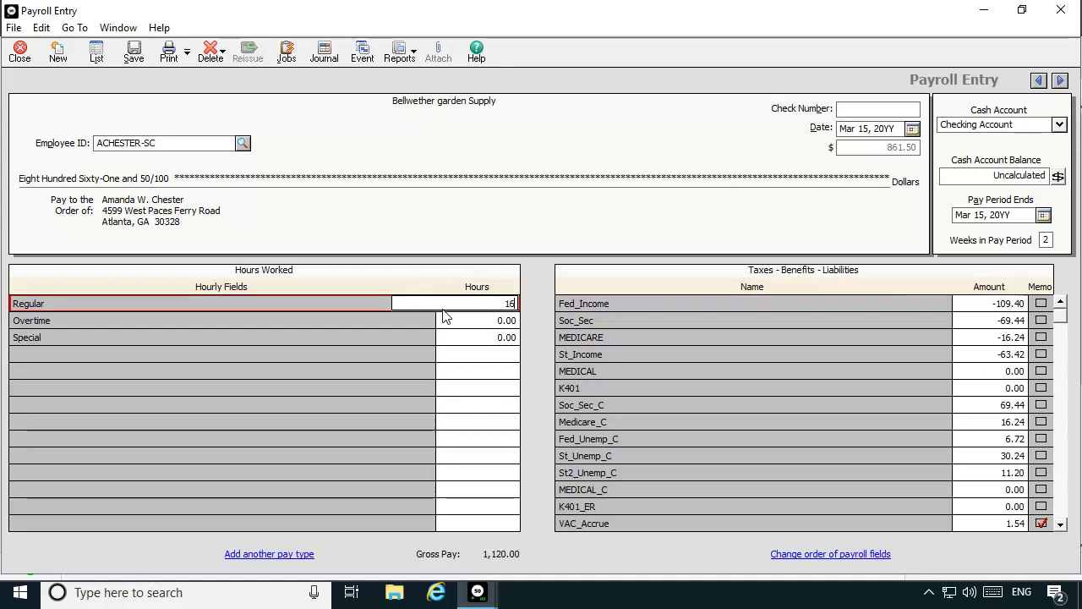
key("Return")
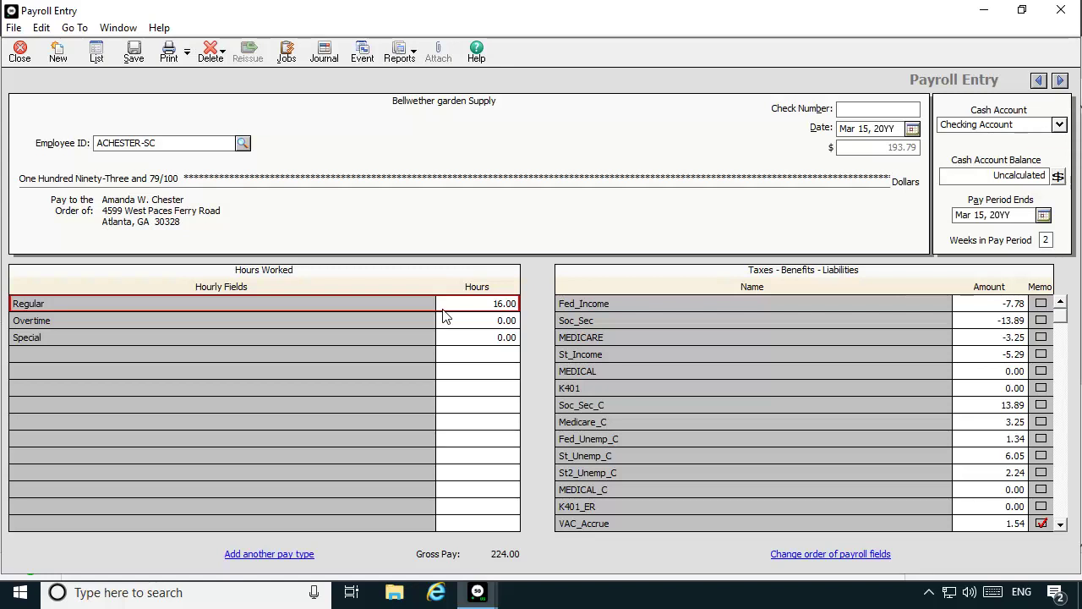
left_click(56, 54)
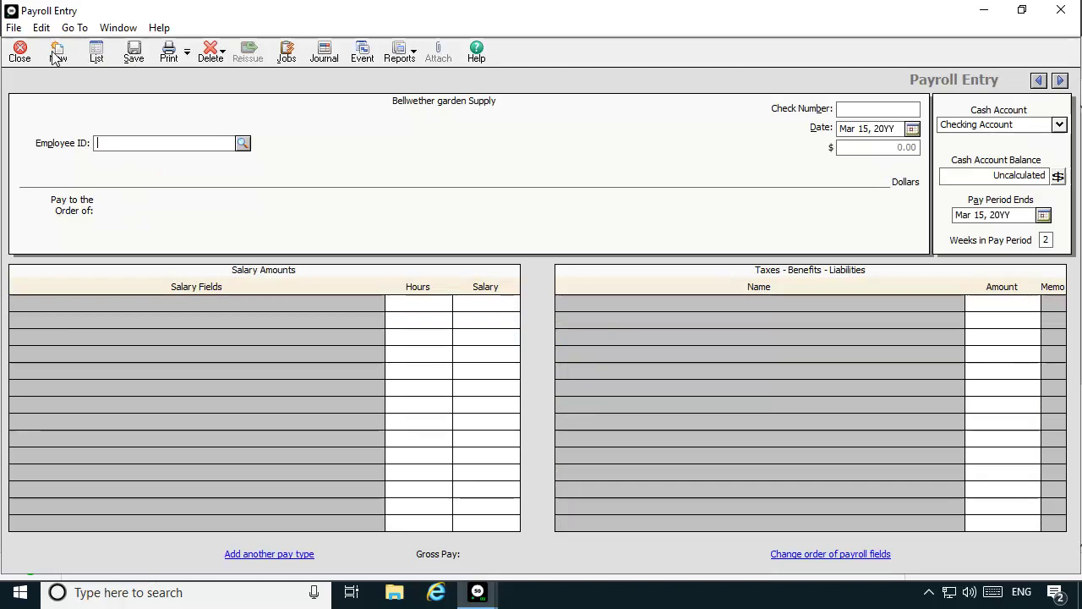
left_click(20, 53)
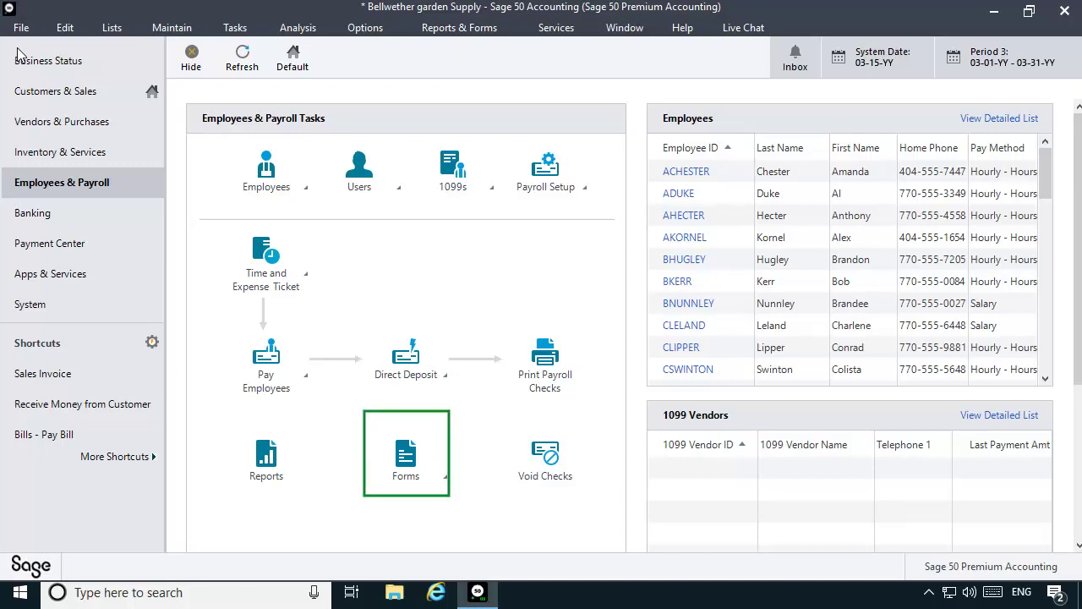
- Open the federal payroll tax forms and select the 20YY W-2/W-3 form
left_click(402, 459)
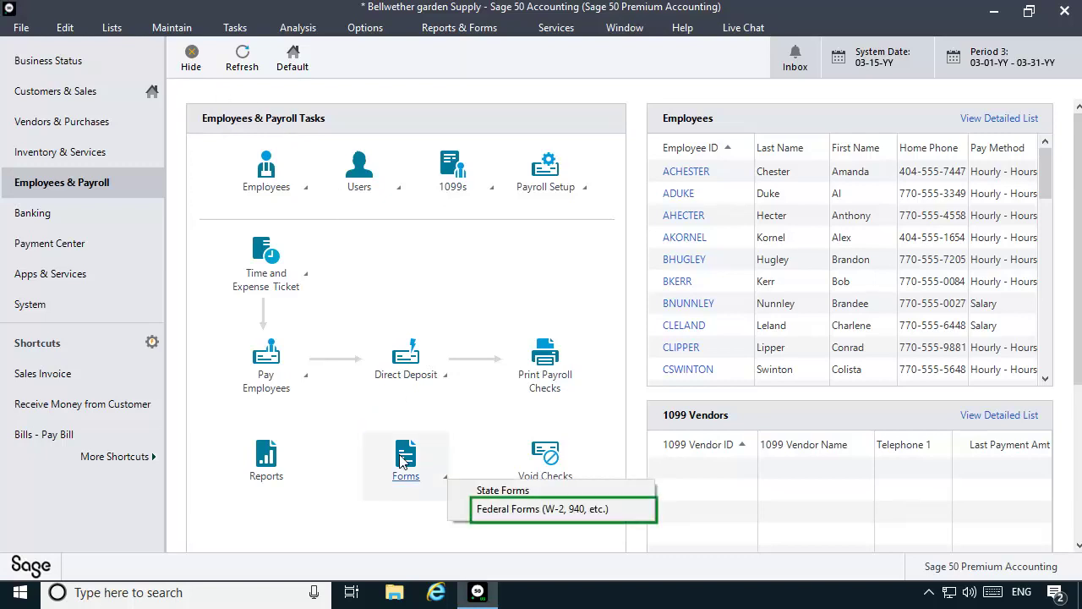
left_click(546, 509)
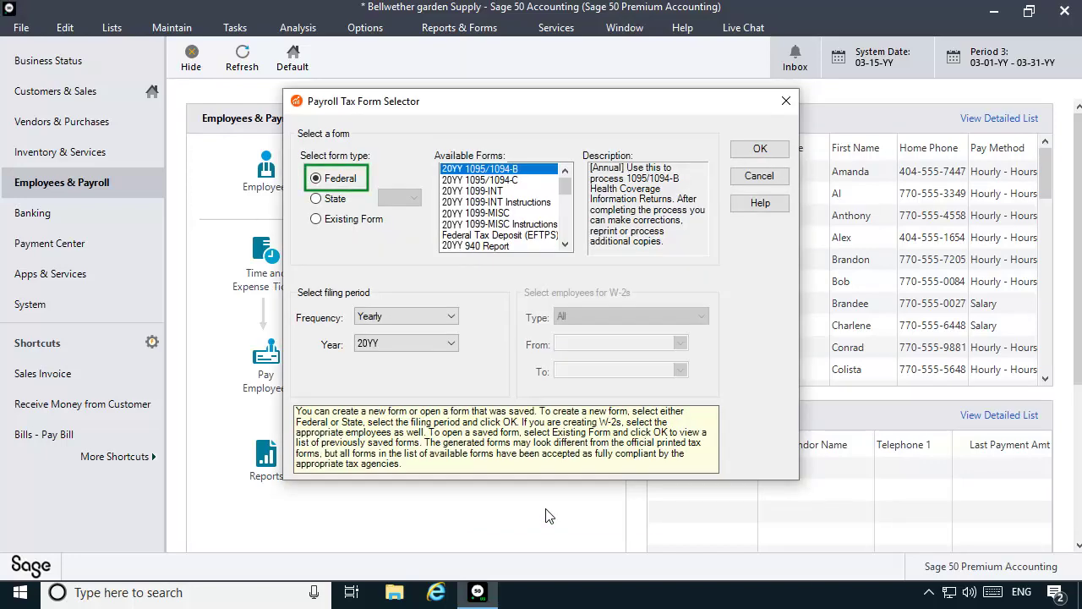
scroll(567, 232, "down", 5)
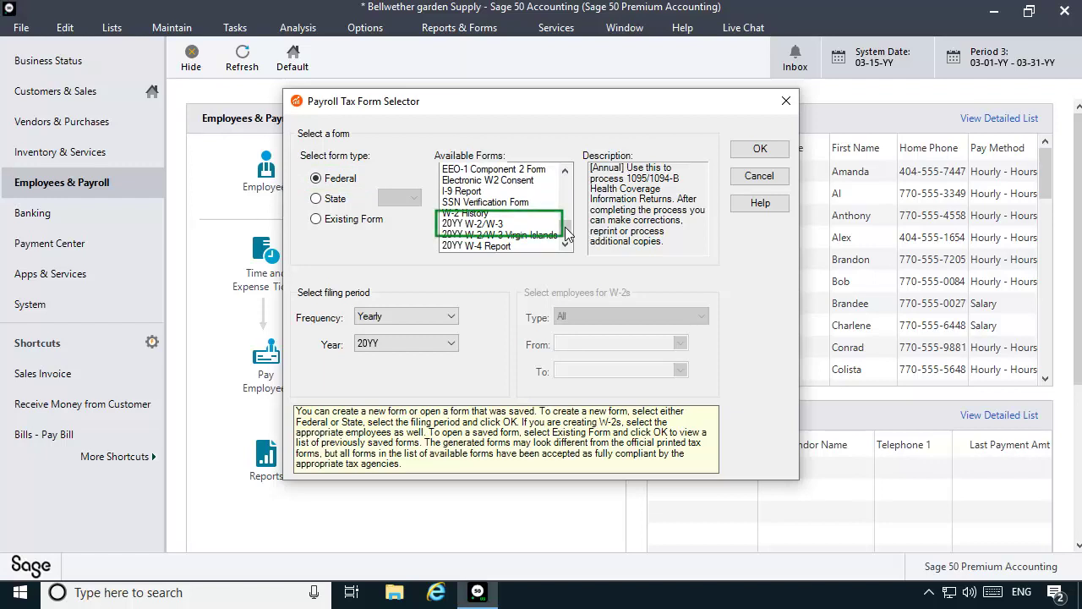
left_click(488, 224)
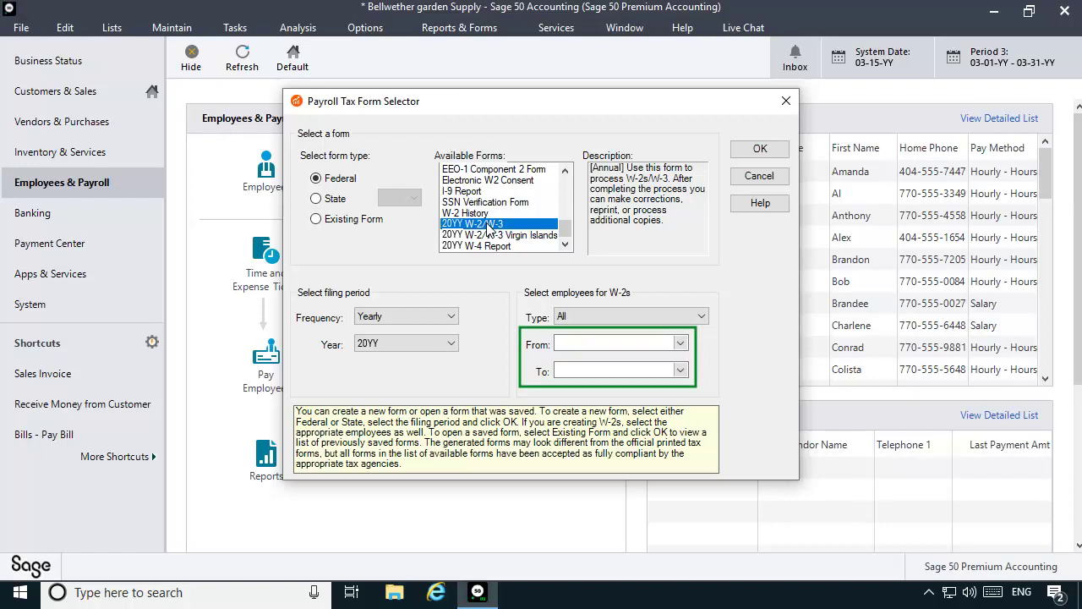
- Limit the W-2s to the range from the employee's -GA record to the -SC record, and start the form
left_click(680, 342)
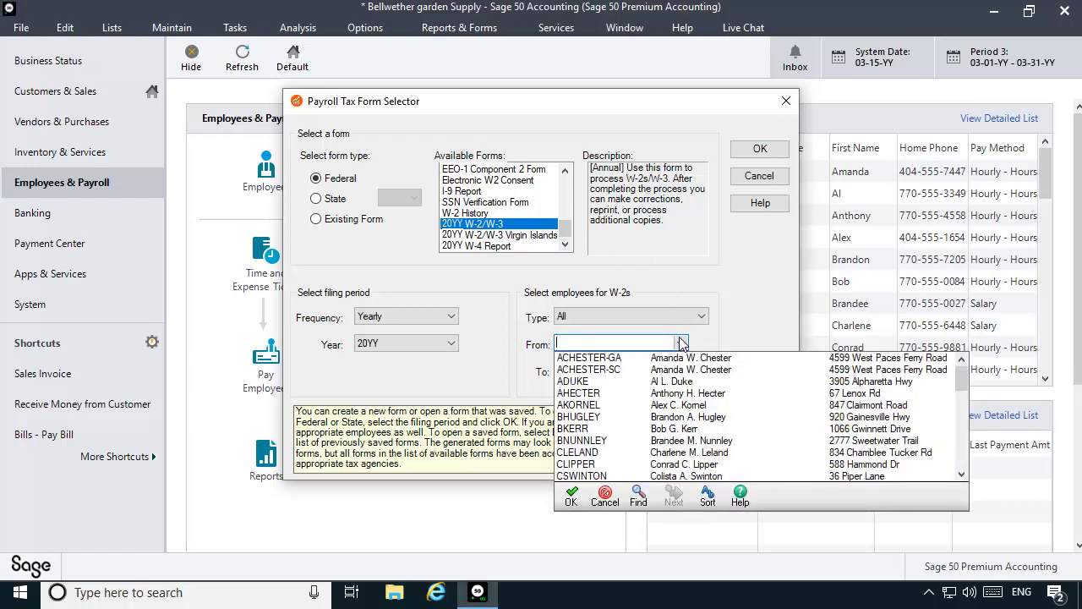
left_click(668, 358)
left_click(682, 370)
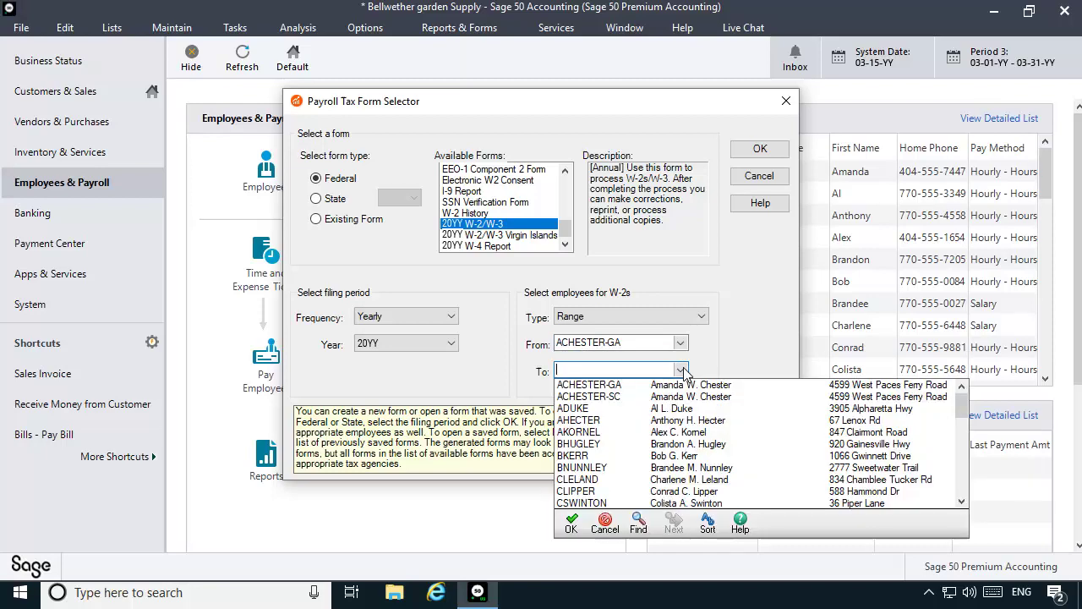
left_click(613, 397)
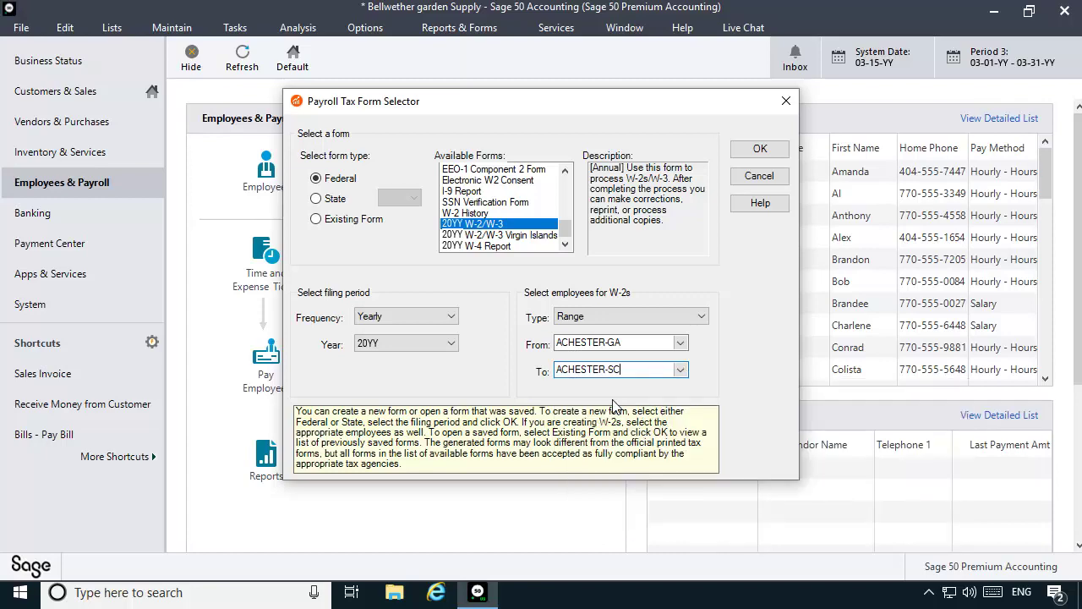
left_click(759, 148)
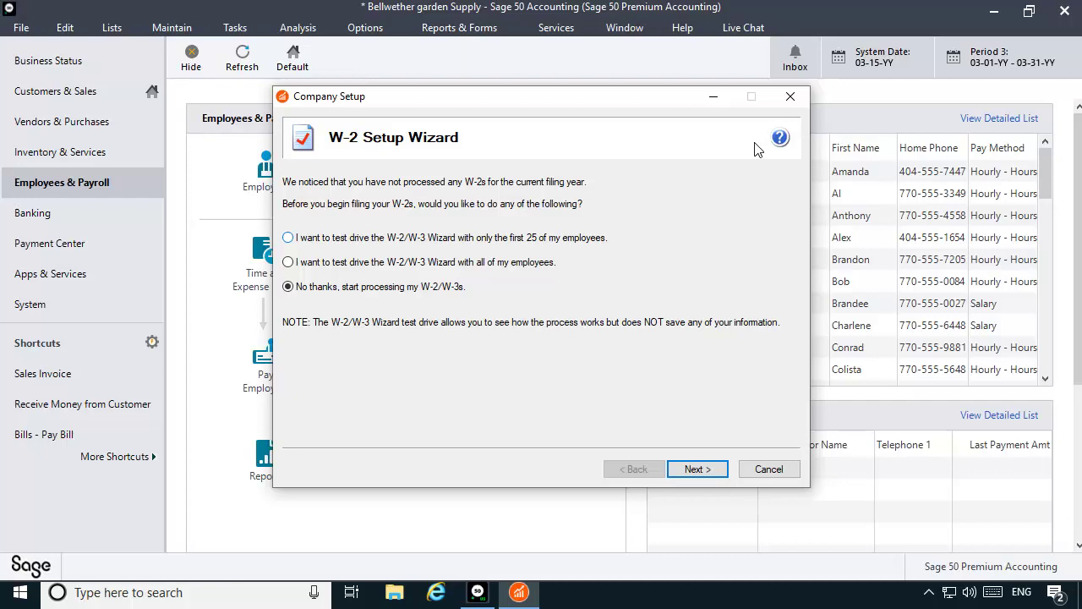
- Complete the W-2 Setup Wizard without a test drive, filing for the own company and keeping the default tax items, verification answers and W-3 information
left_click(695, 470)
left_click(697, 472)
left_click(697, 472)
left_click(697, 472)
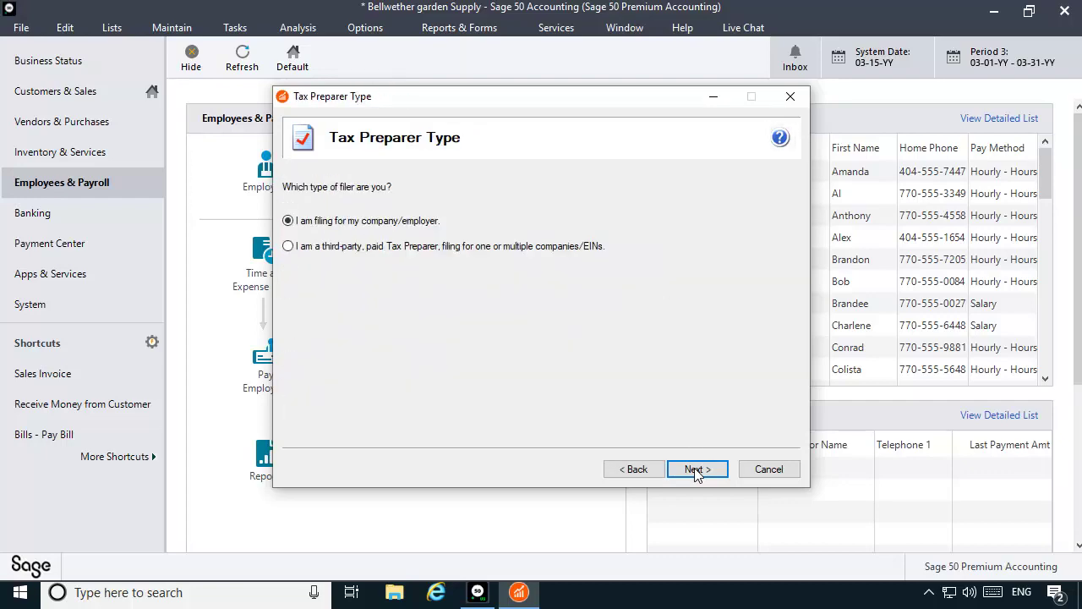
left_click(697, 472)
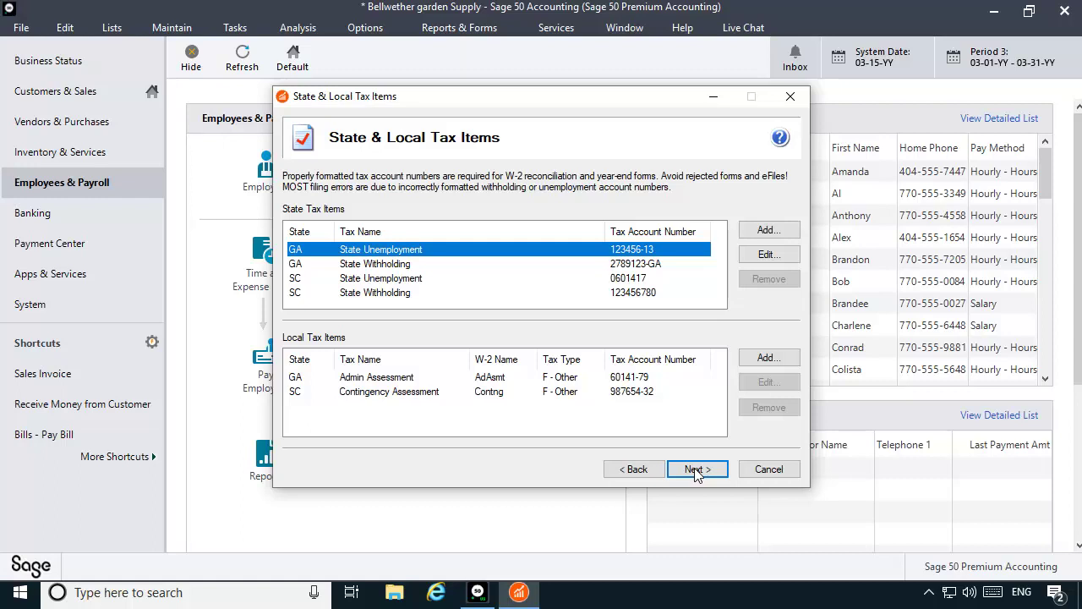
left_click(696, 470)
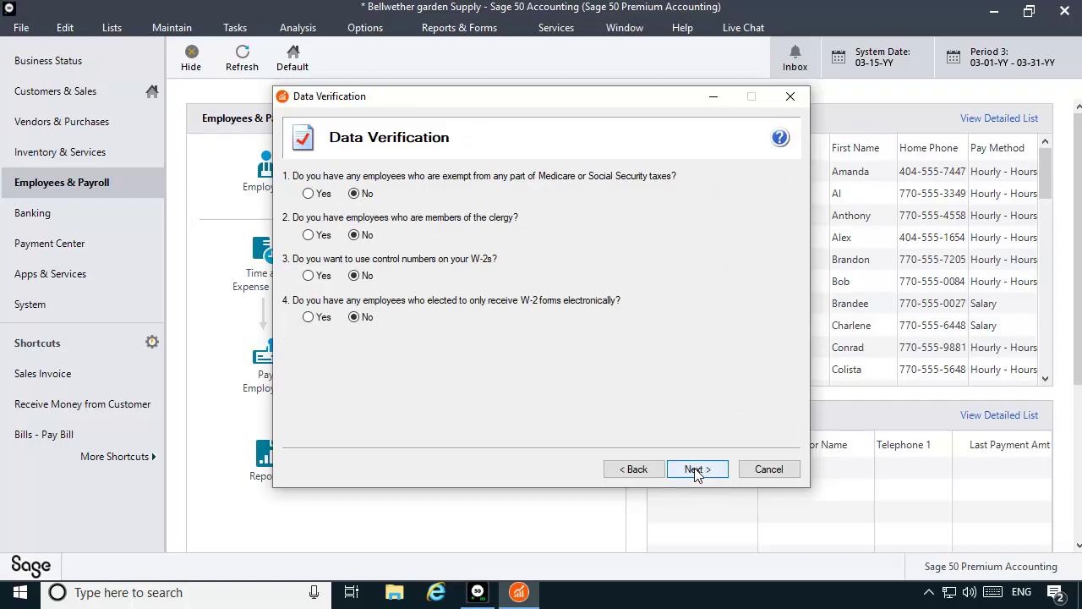
left_click(696, 471)
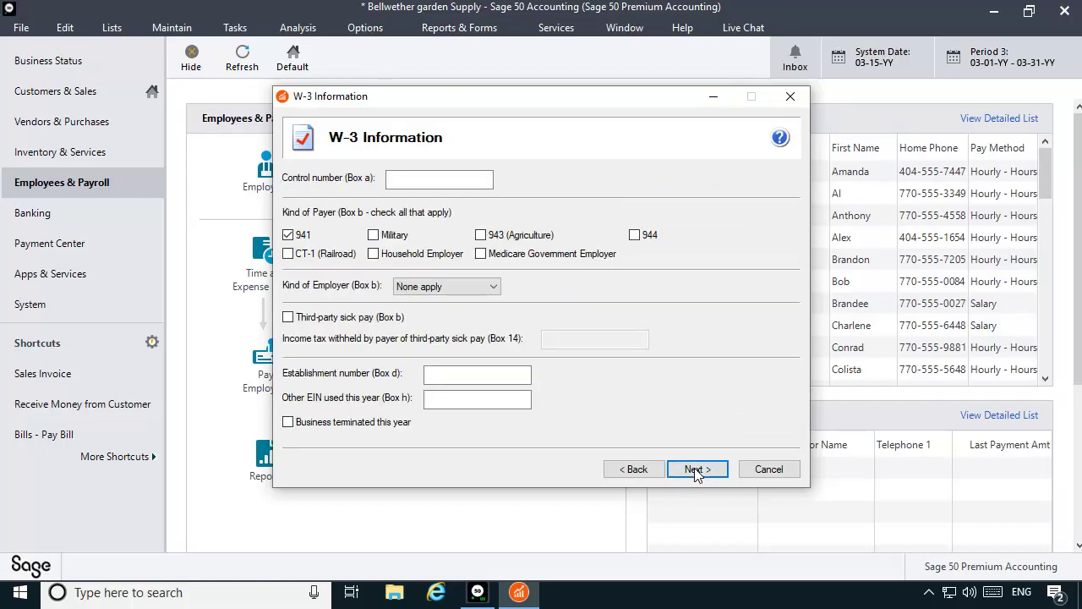
left_click(696, 471)
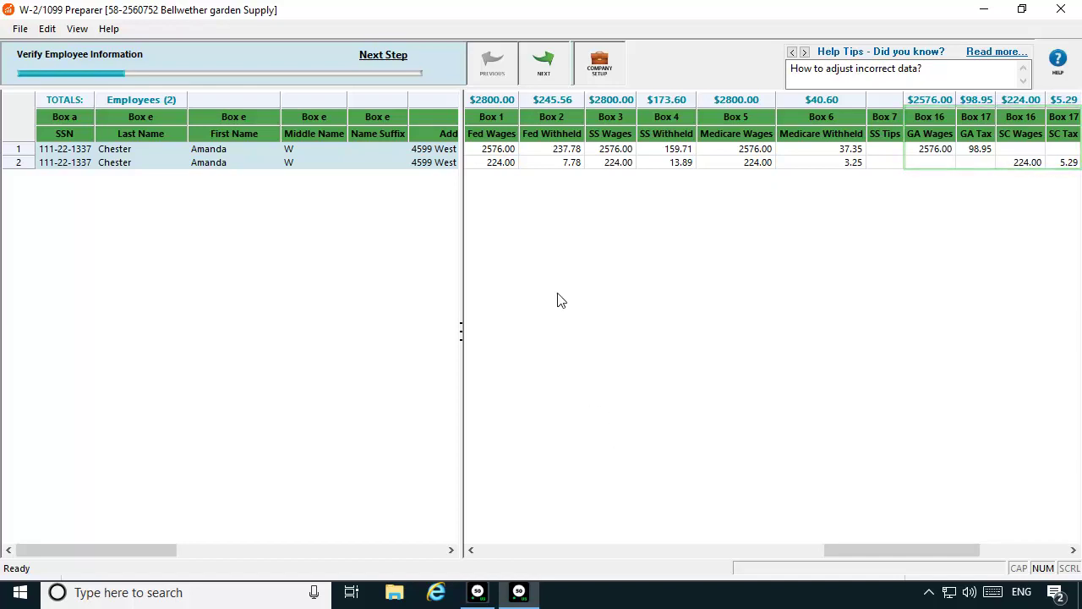
- Merge the duplicate SSN records automatically and advance through the remaining W-2 data verification stages
left_click(543, 64)
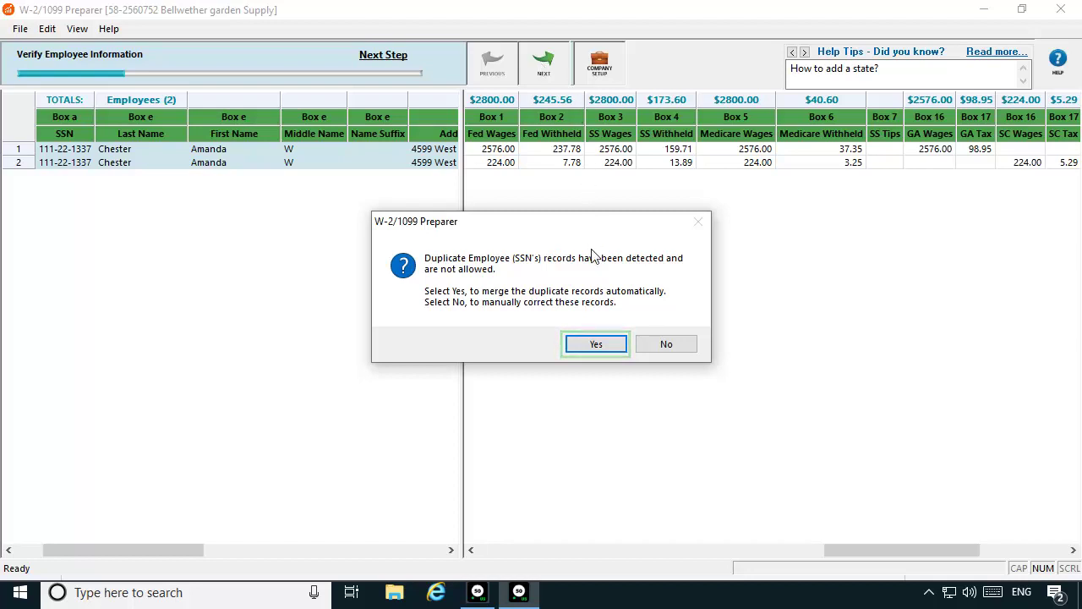
left_click(596, 344)
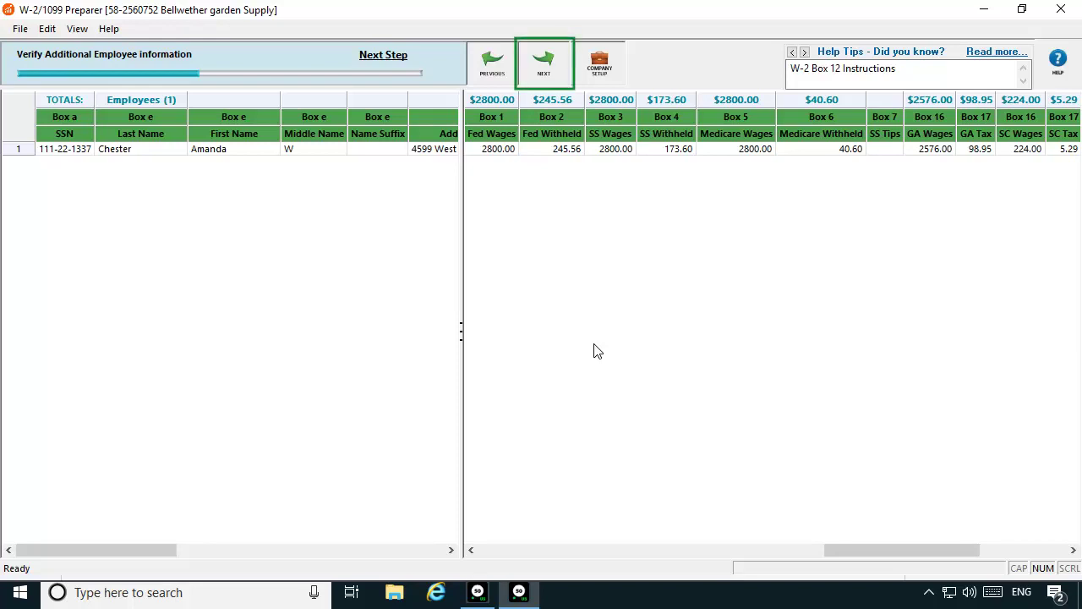
left_click(541, 63)
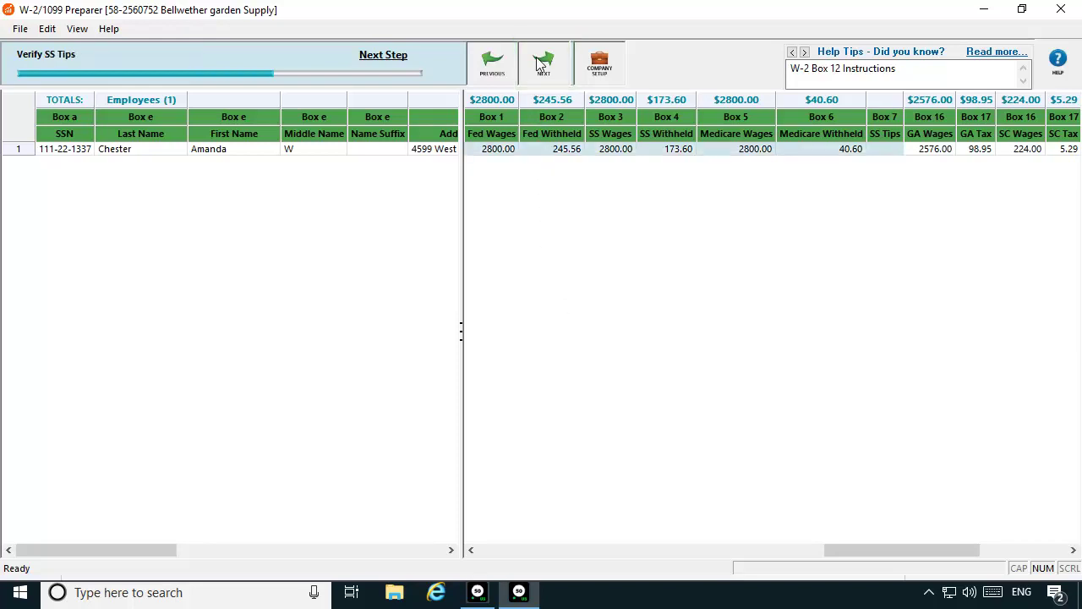
left_click(536, 56)
left_click(537, 57)
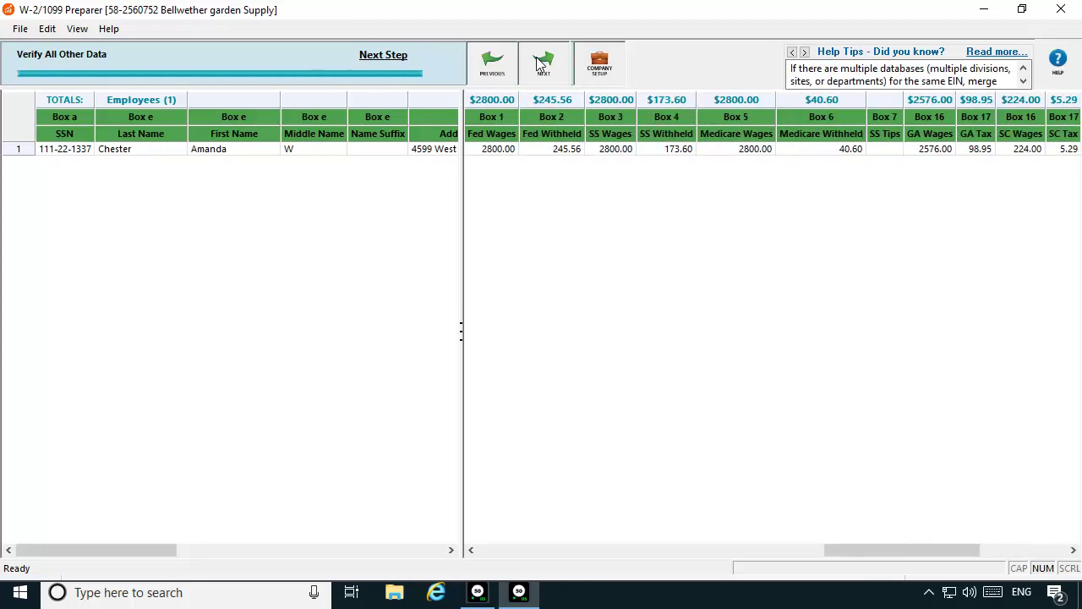
left_click(536, 57)
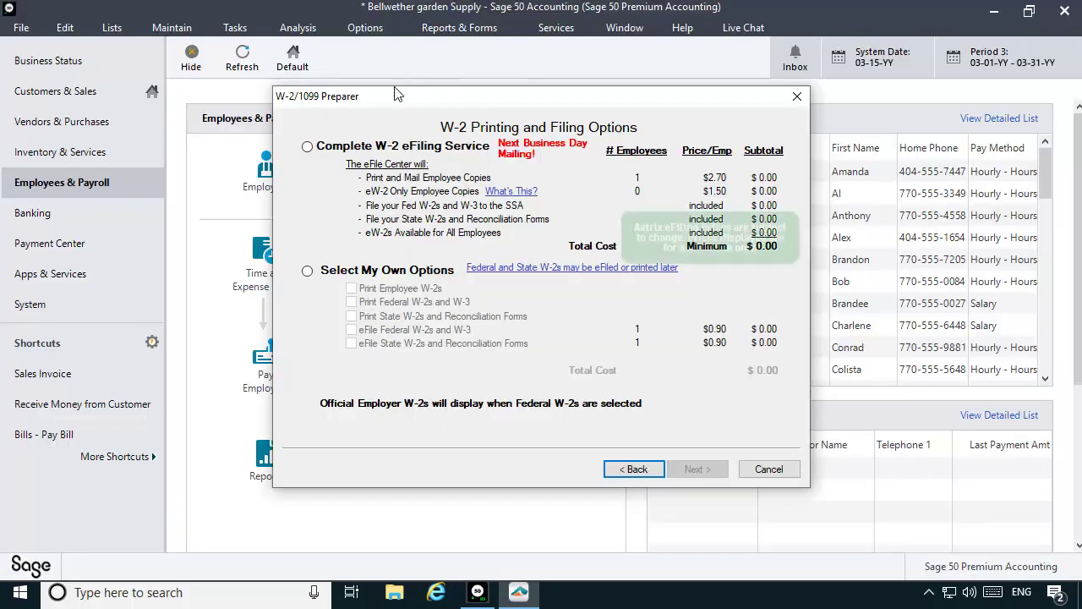
- Choose Select My Own Options, decline the Complete W-2 eFile Service, keep Georgia and South Carolina selected, and generate the W-2 forms
left_click(307, 270)
left_click(713, 473)
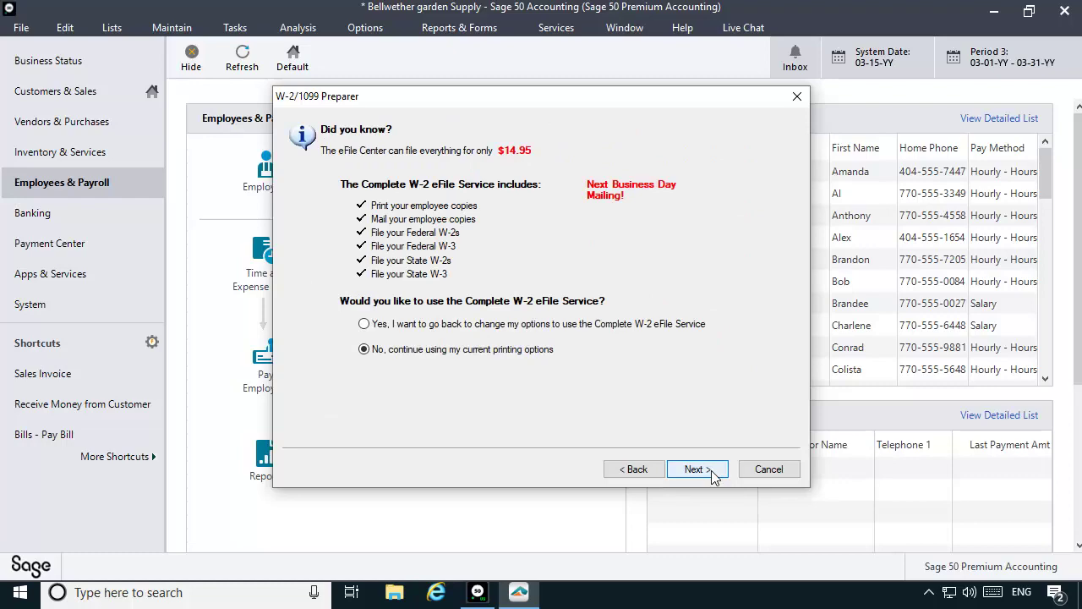
left_click(713, 474)
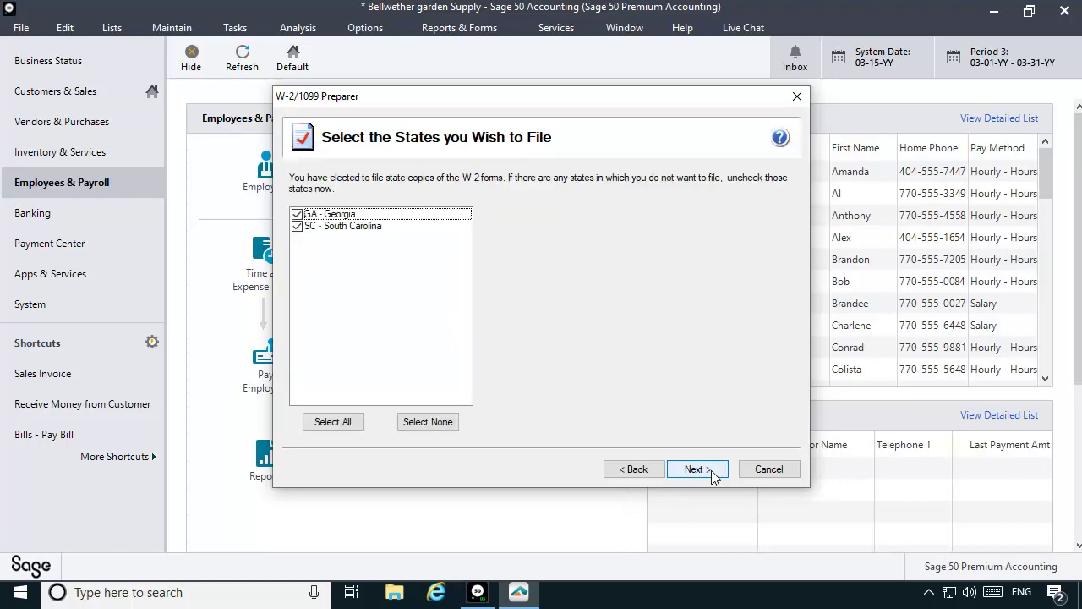
left_click(712, 475)
left_click(695, 470)
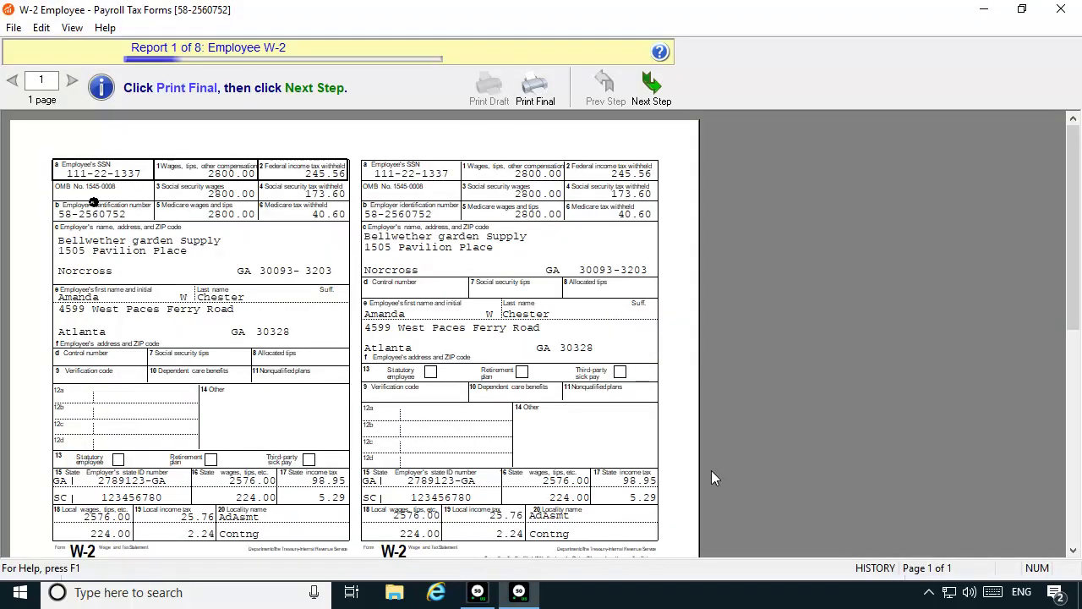